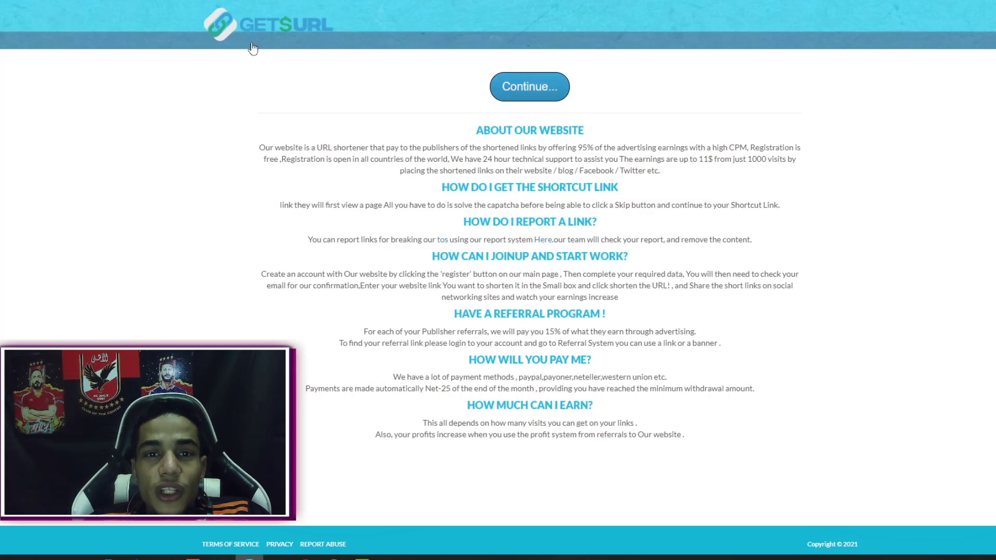
Step: Continue past the link-shortener ad pages and start downloading SmokePatch18.4.0.part1.rar from MediaFire
click(539, 97)
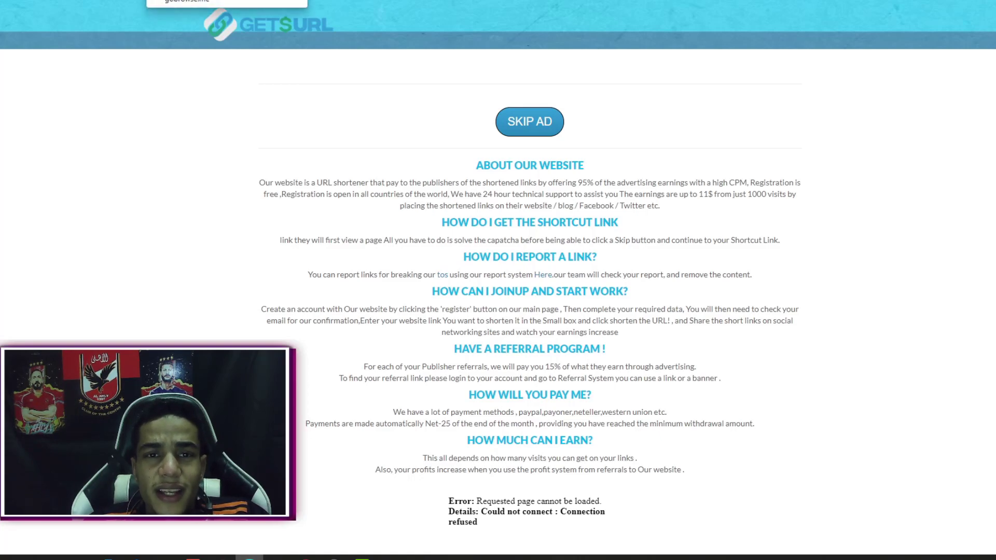
click(228, 7)
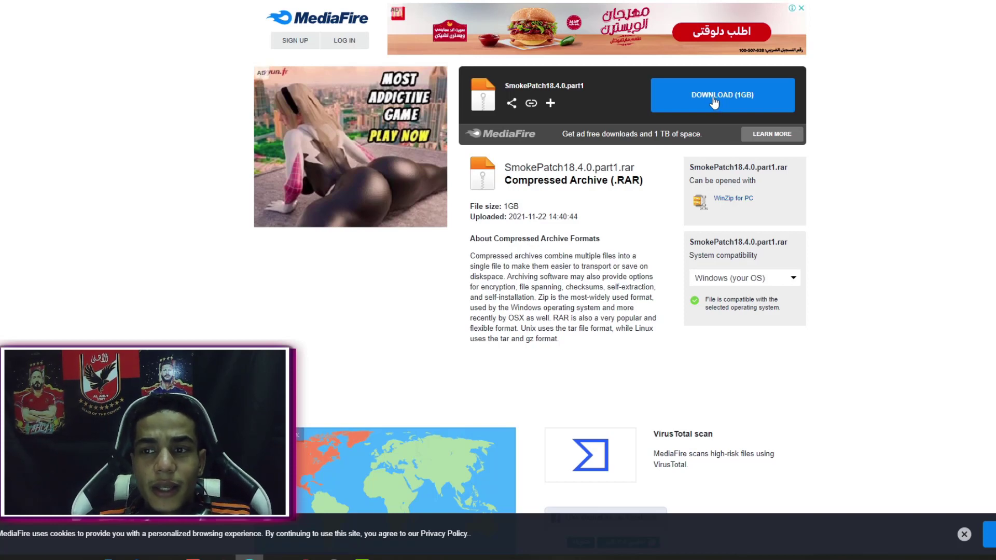
click(714, 101)
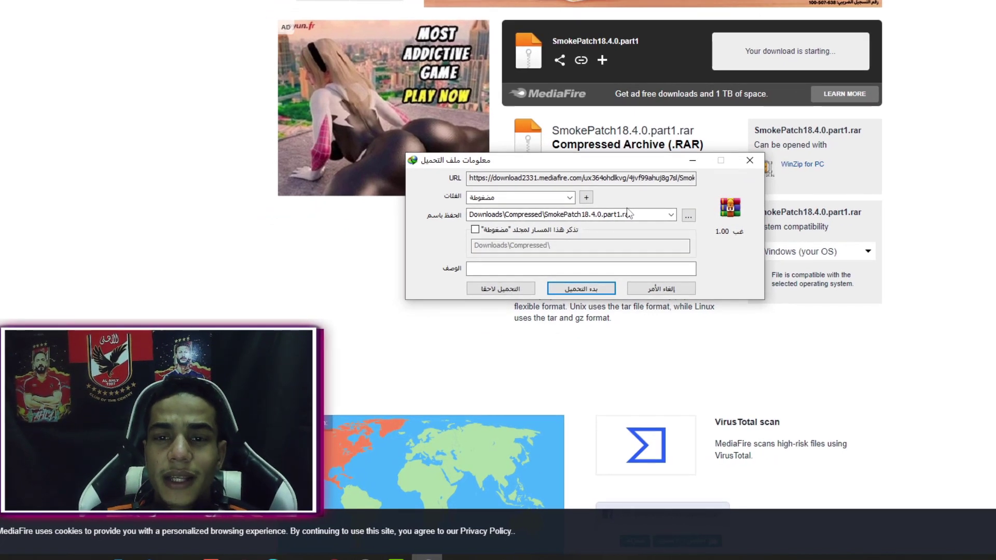
Step: Cancel the part 1 download without adding exclusions, and look through the Part2, Part3 and option file links on the blog page
click(656, 291)
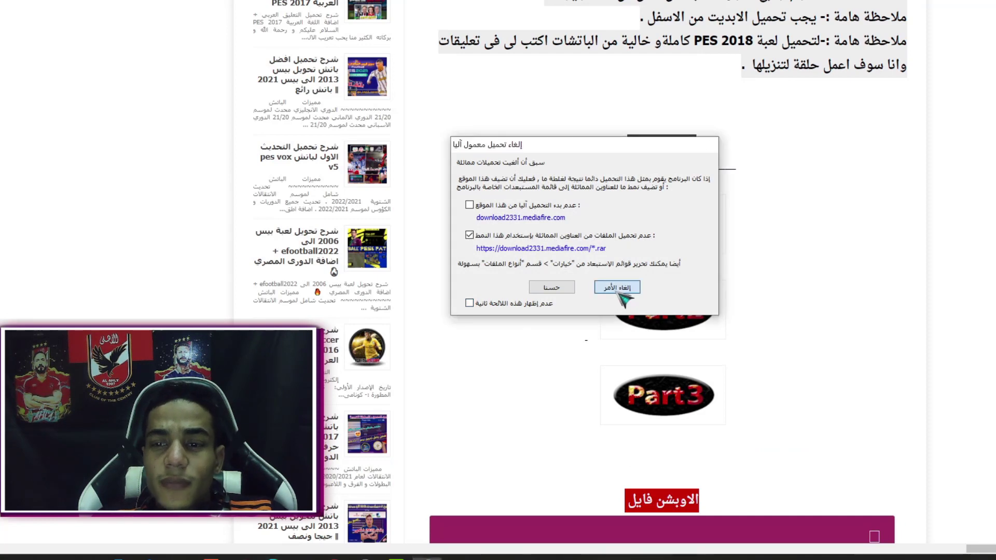
click(617, 287)
scroll(665, 120, down, 3)
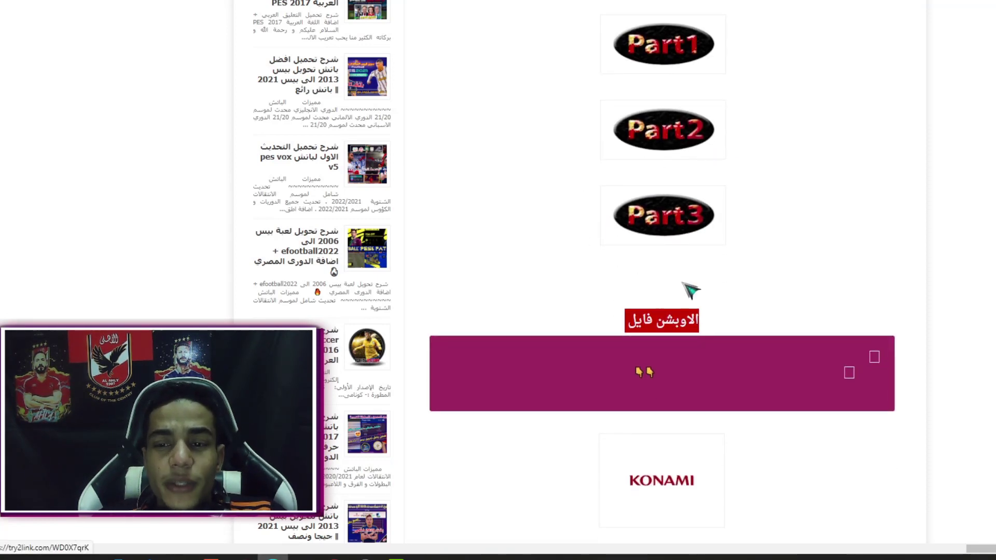
scroll(688, 289, down, 5)
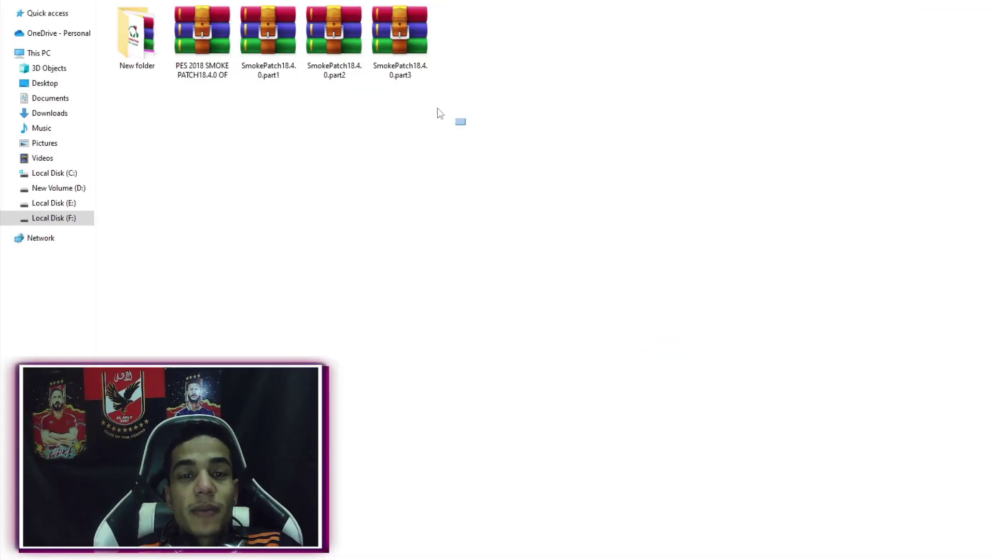
Step: Check the downloaded SmokePatch archives, including the update archive inside New folder, and return to the parent folder
drag(438, 108, 216, 52)
click(217, 52)
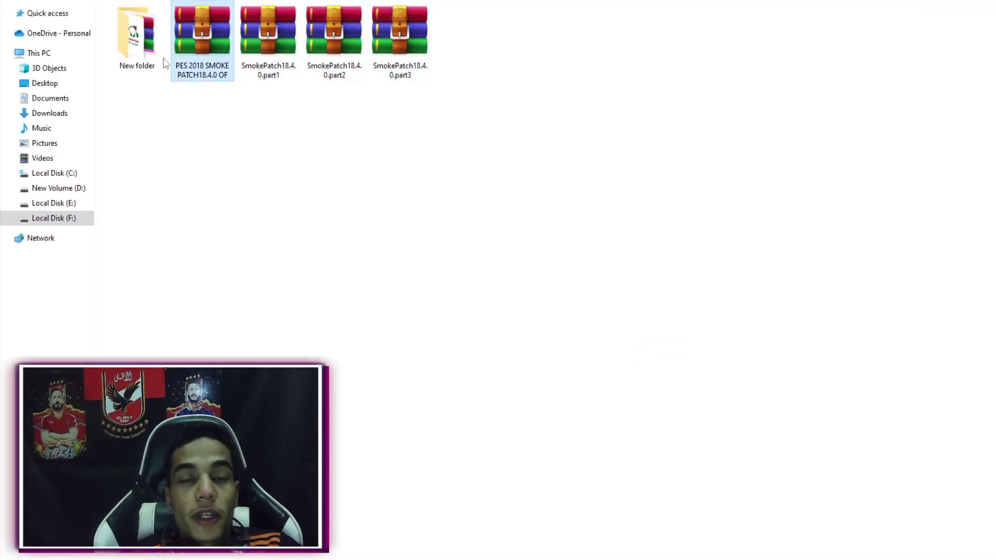
double_click(148, 53)
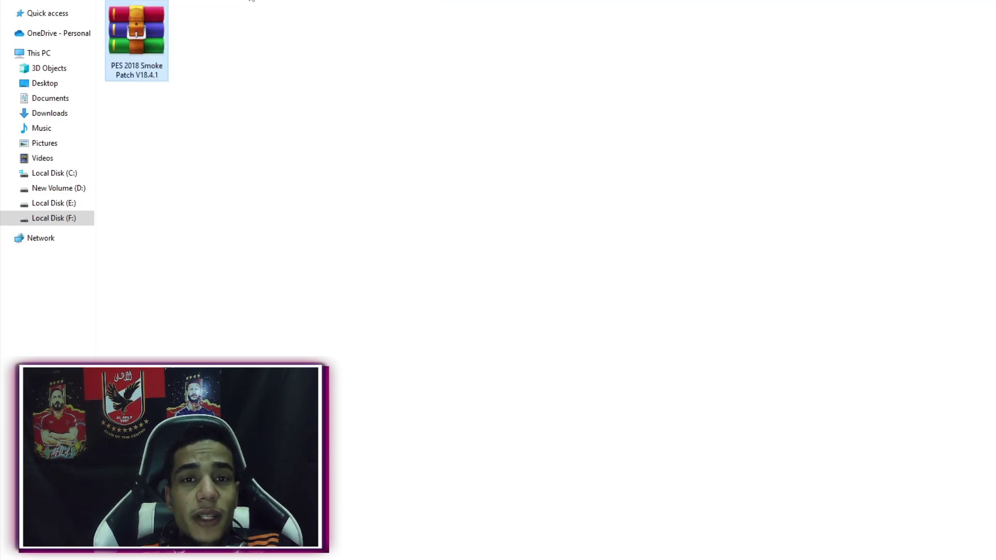
key(alt+Left)
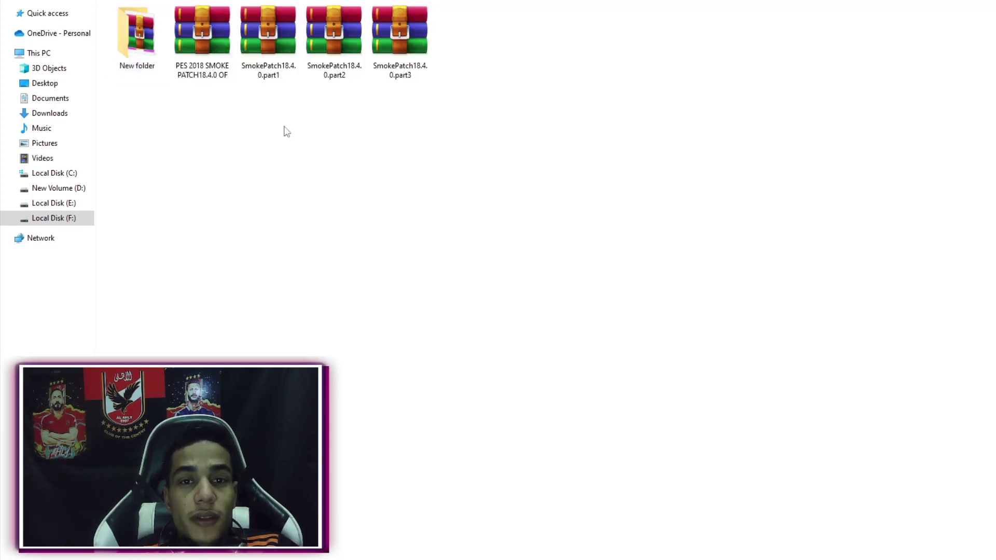
Step: Extract the three-part SmokePatch18.4.0 archive into the current folder, starting from part1
drag(438, 101, 269, 76)
right_click(268, 76)
click(278, 32)
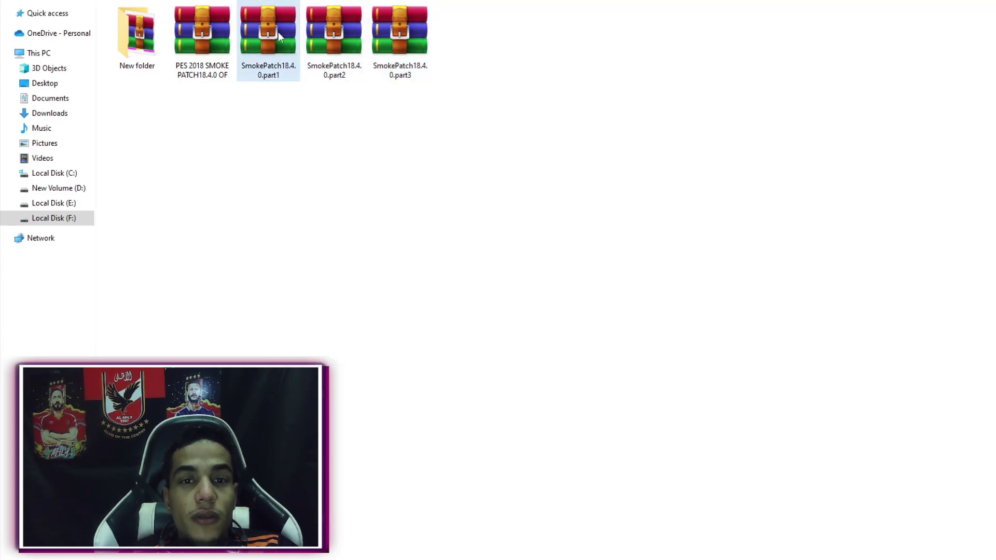
right_click(278, 32)
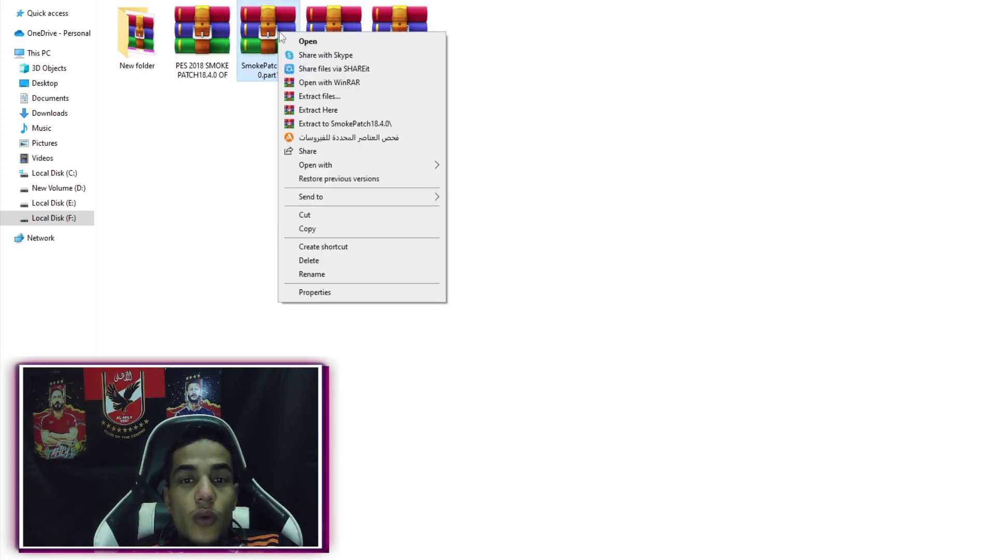
click(329, 111)
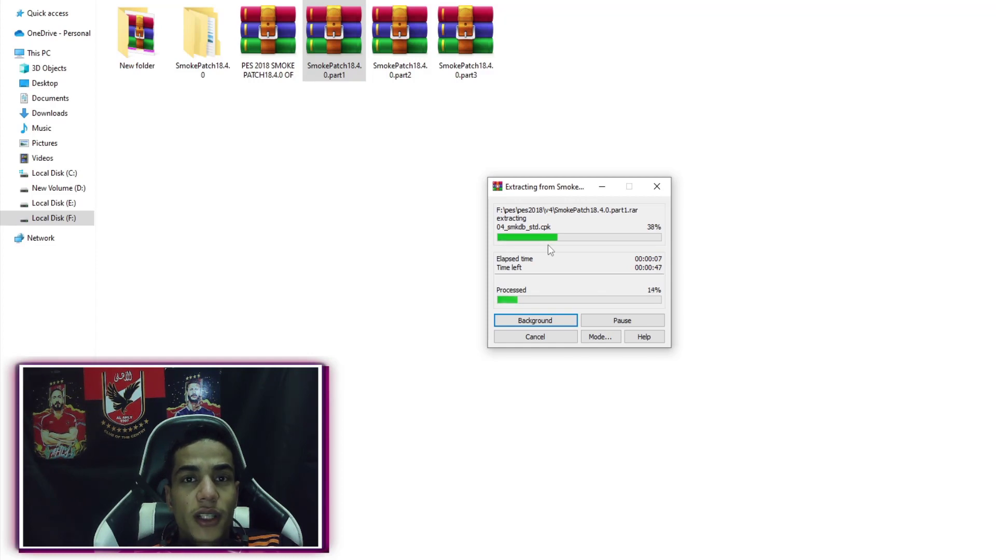
click(220, 133)
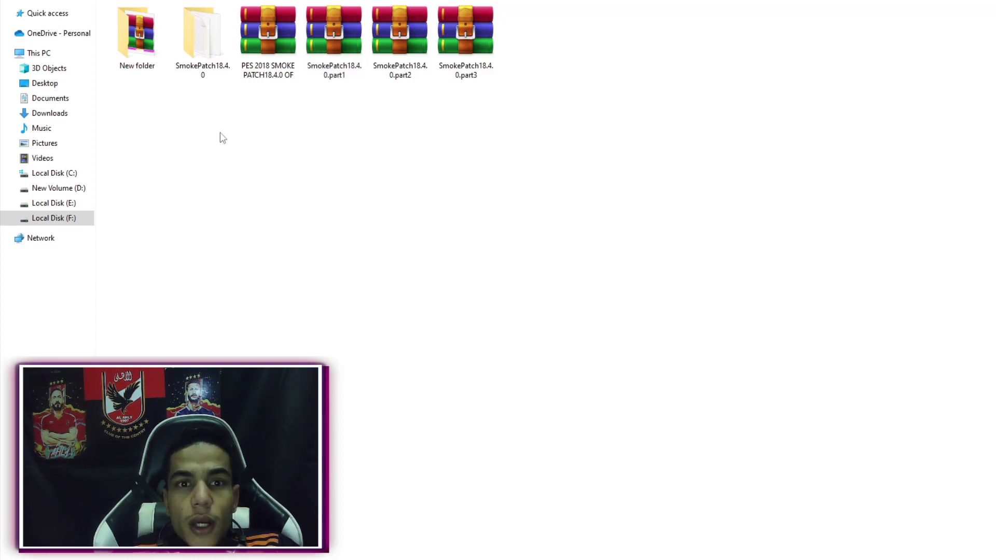
Step: Open the extracted SmokePatch18.4.0 folder and run the smokepatch18.4.0 installer
double_click(202, 68)
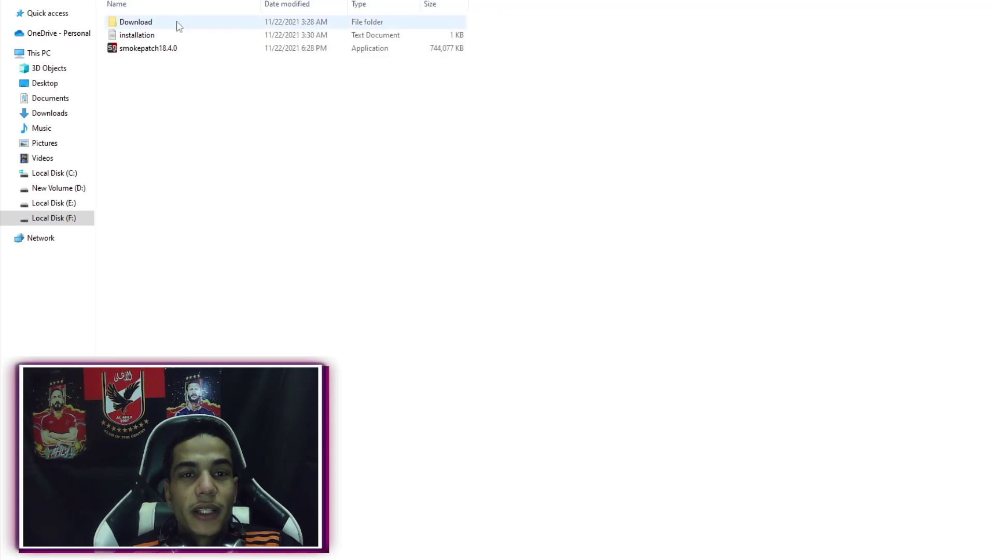
drag(156, 75, 154, 28)
click(153, 27)
click(154, 47)
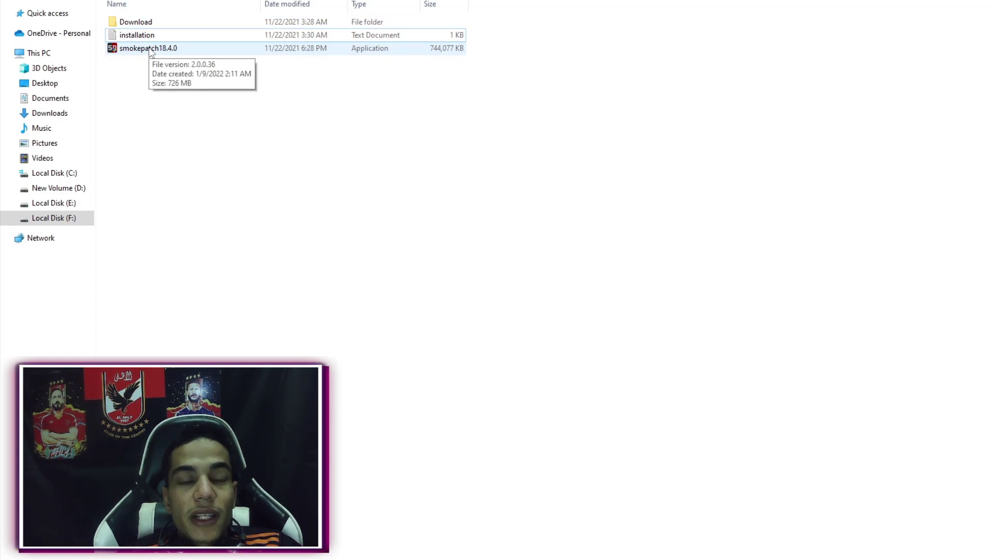
double_click(150, 49)
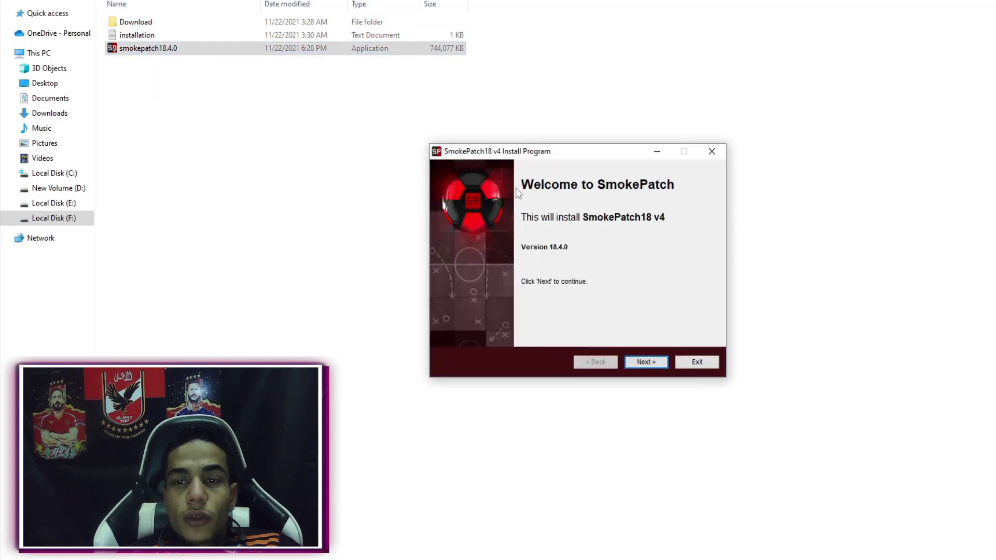
Step: Proceed through the installer's introductory pages and choose Non-steam game as the game version
click(645, 362)
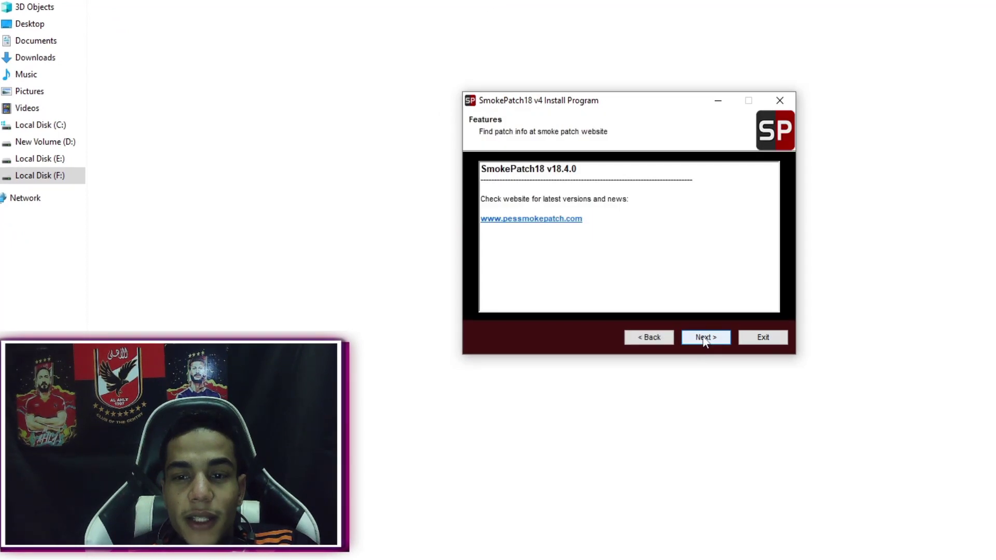
click(704, 338)
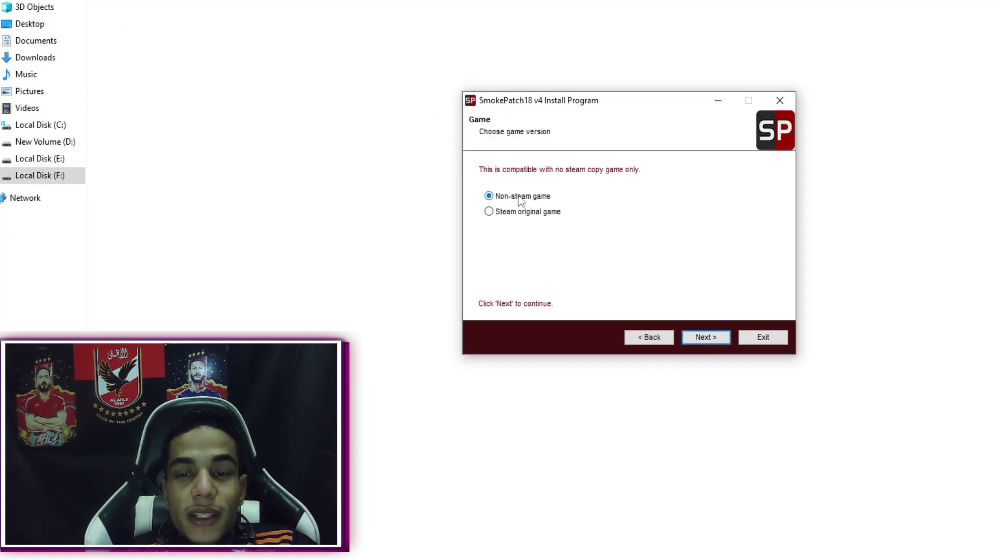
click(521, 216)
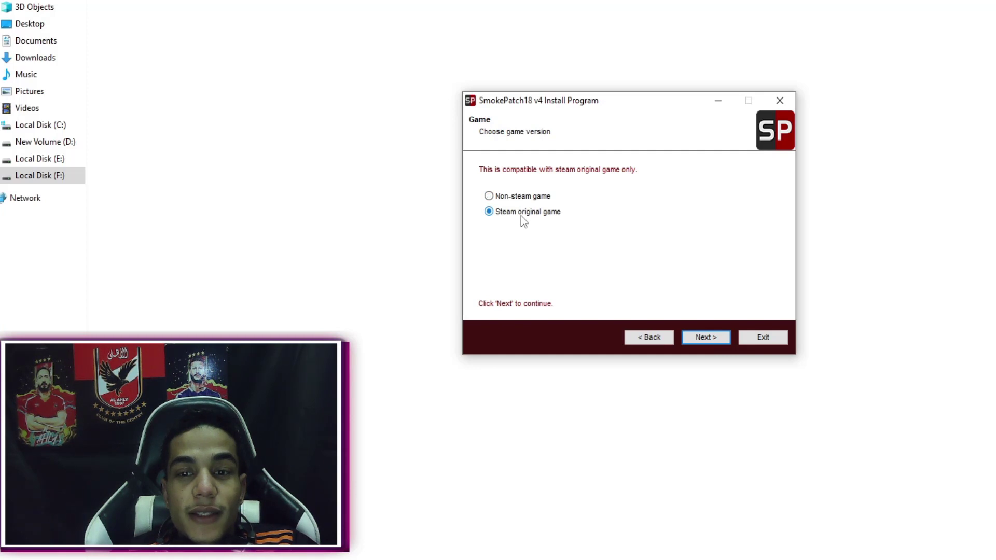
click(513, 196)
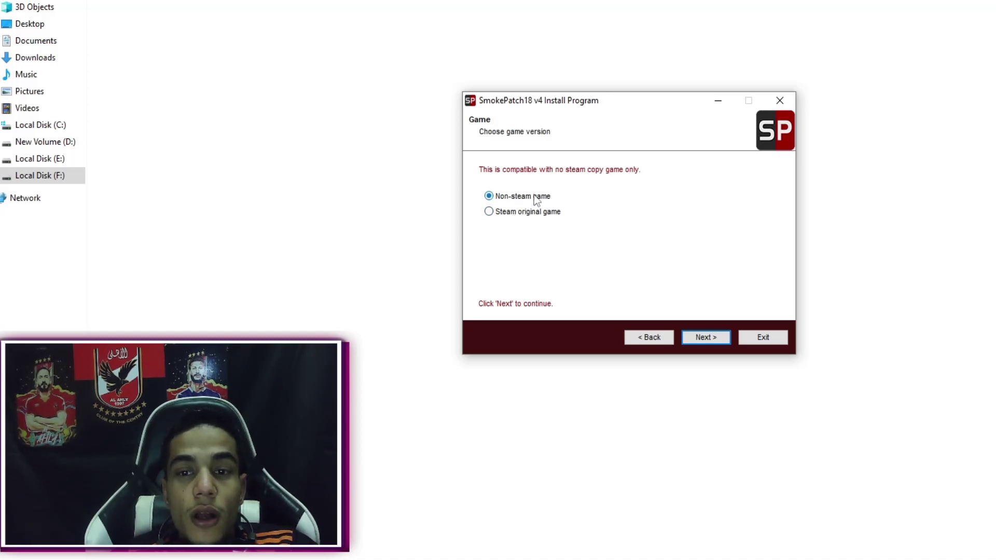
click(705, 338)
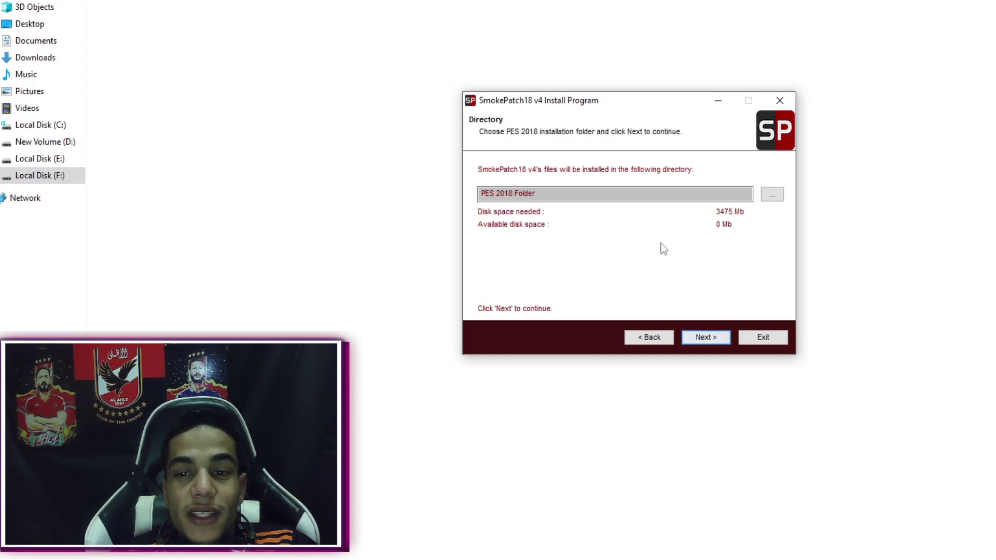
Step: Set the installation directory to D:\Pro Evolution Soccer 2018, install the patch and exit the installer
click(767, 195)
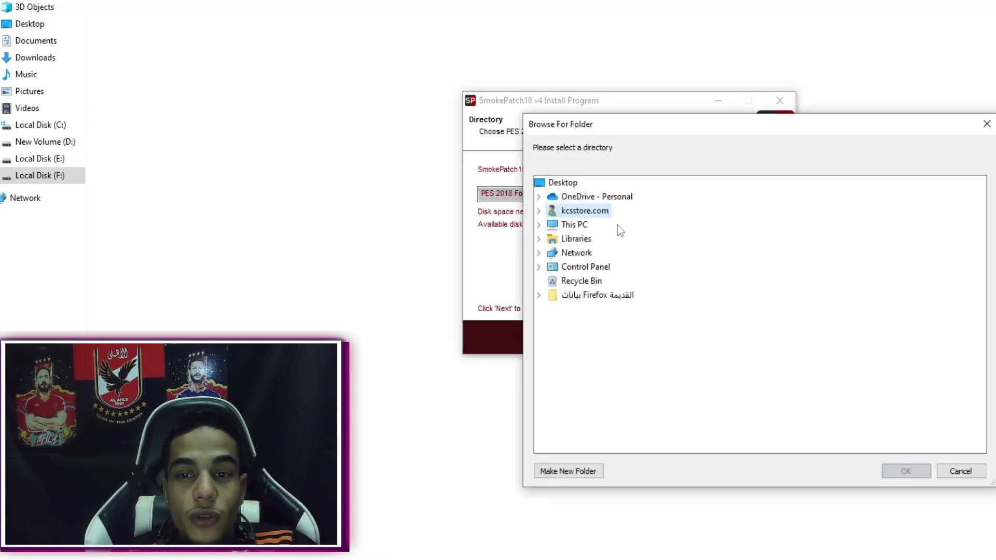
click(540, 224)
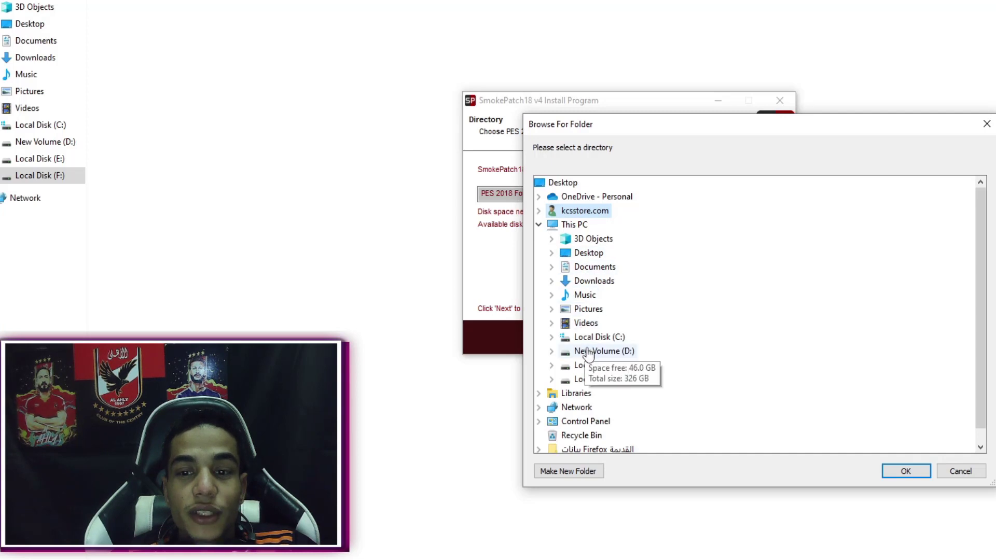
double_click(611, 353)
click(612, 407)
double_click(612, 407)
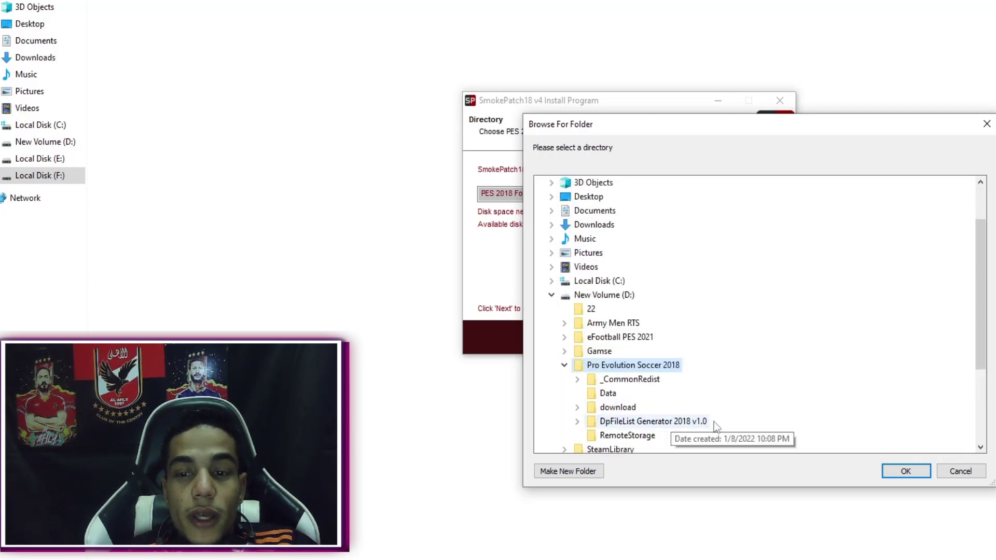
click(906, 470)
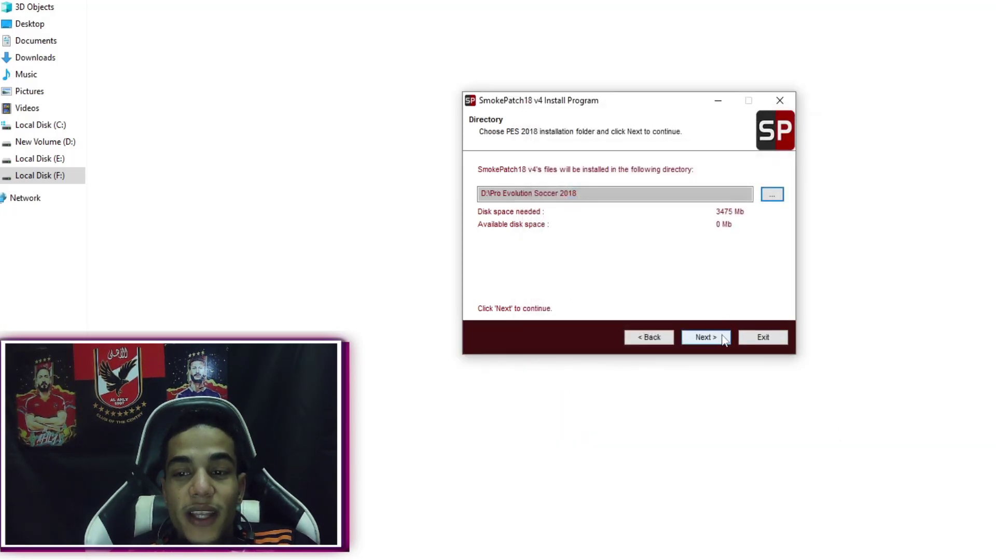
click(705, 337)
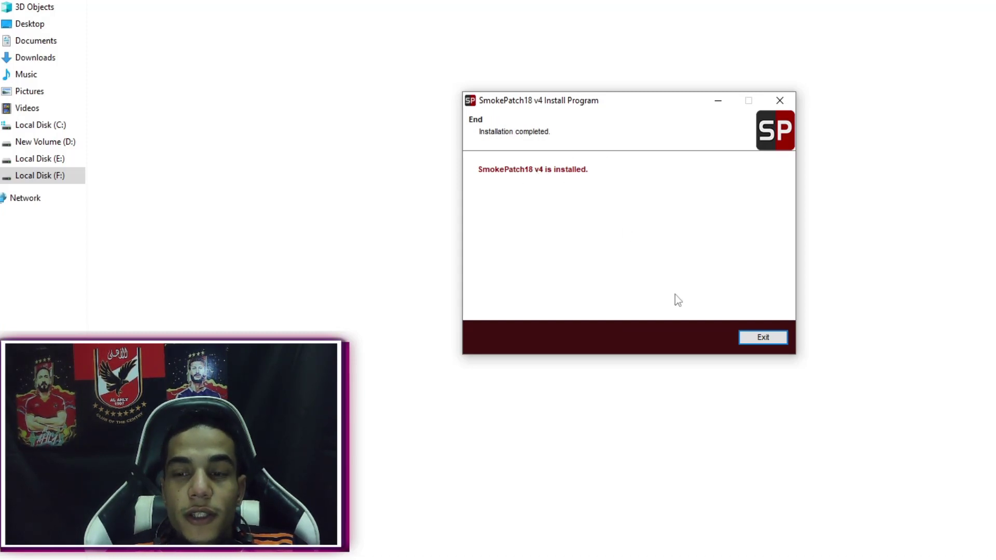
click(763, 337)
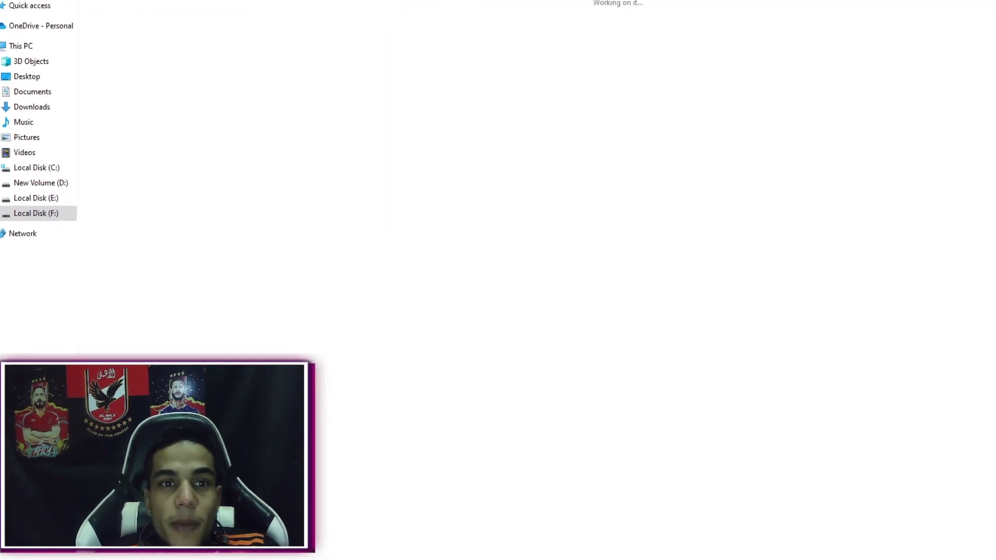
Step: Extract the PES 2018 SMOKE PATCH18.4.0 OF archive into a folder of the same name and open that folder
right_click(250, 36)
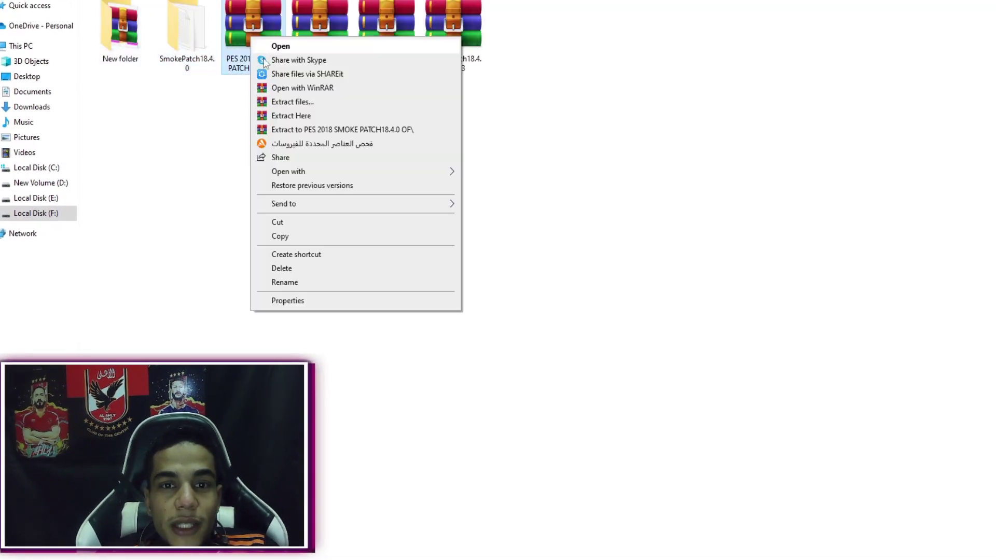
click(296, 129)
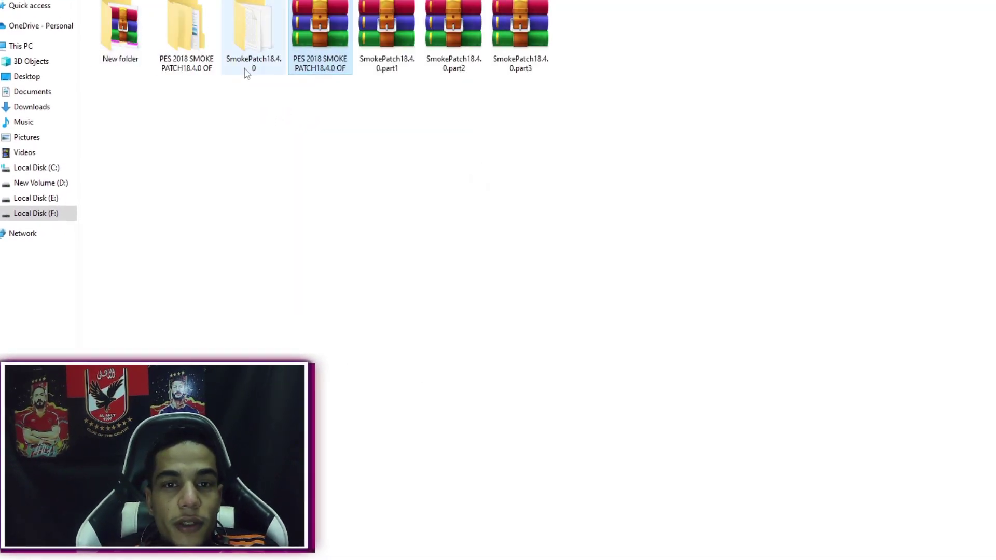
double_click(202, 50)
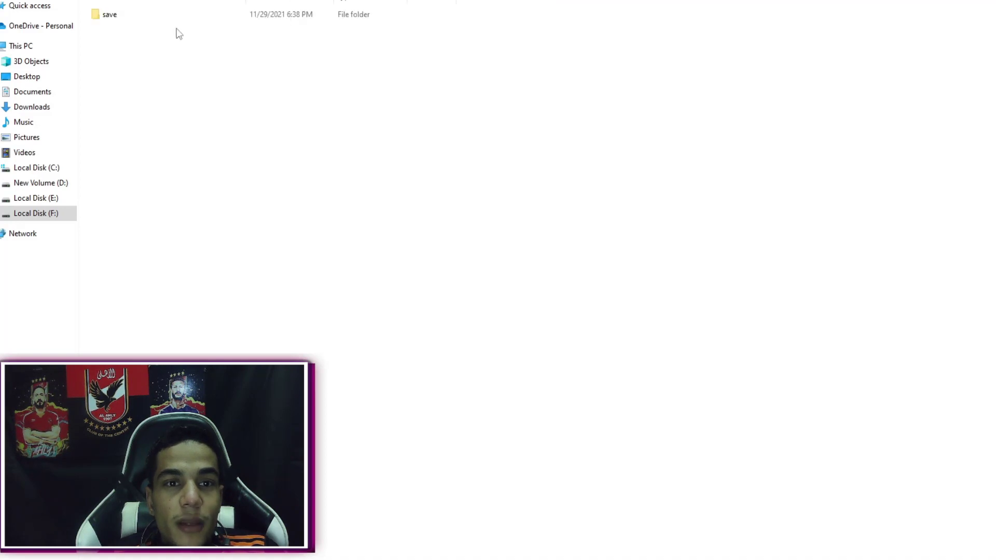
Step: Move the extracted option file's save folder into Documents\KONAMI\Pro Evolution Soccer 2018, replacing the existing EDIT00000000 file
click(166, 20)
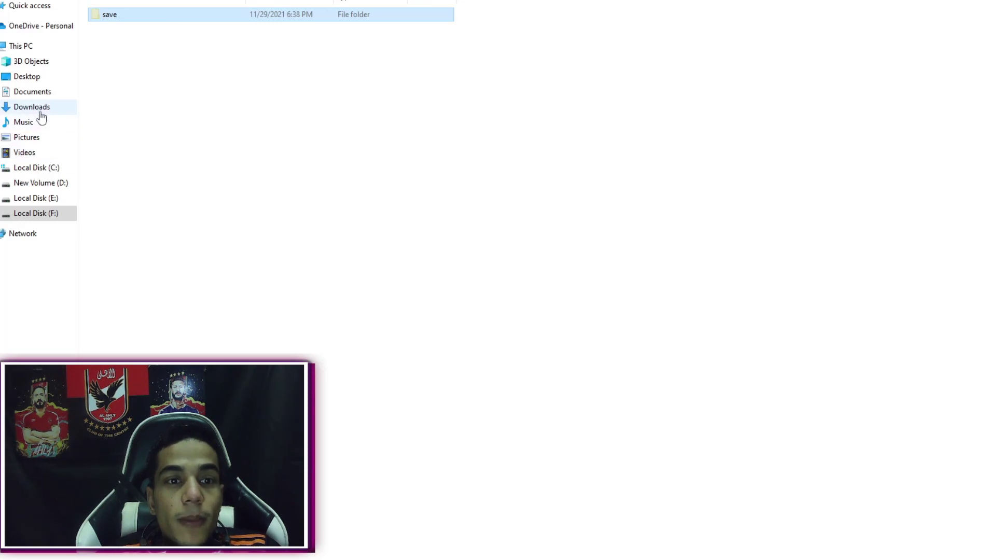
click(32, 92)
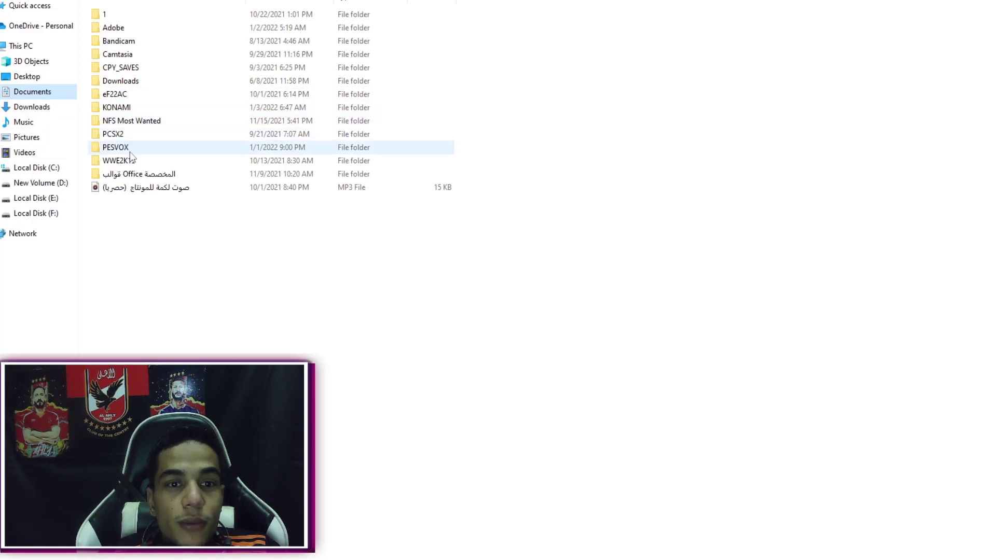
click(130, 110)
double_click(130, 109)
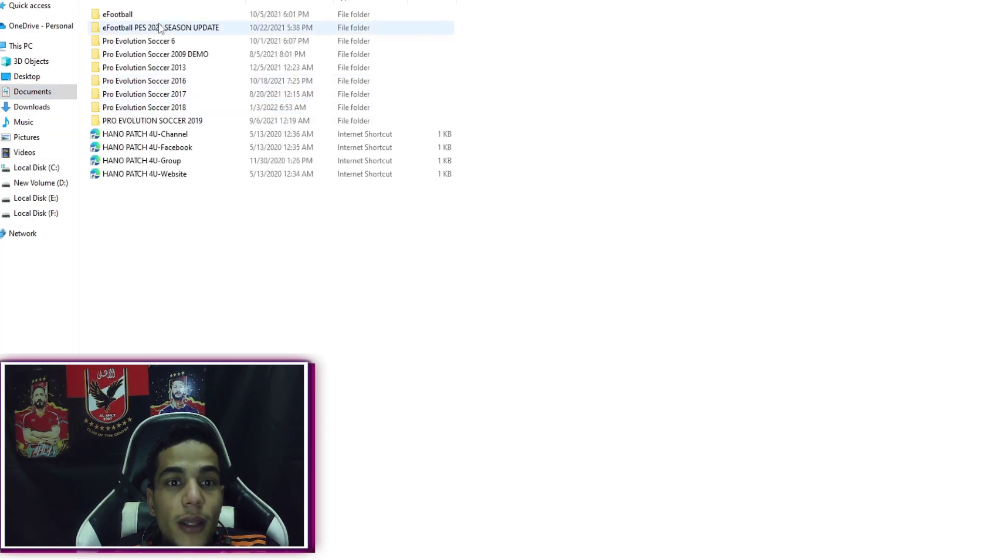
double_click(174, 108)
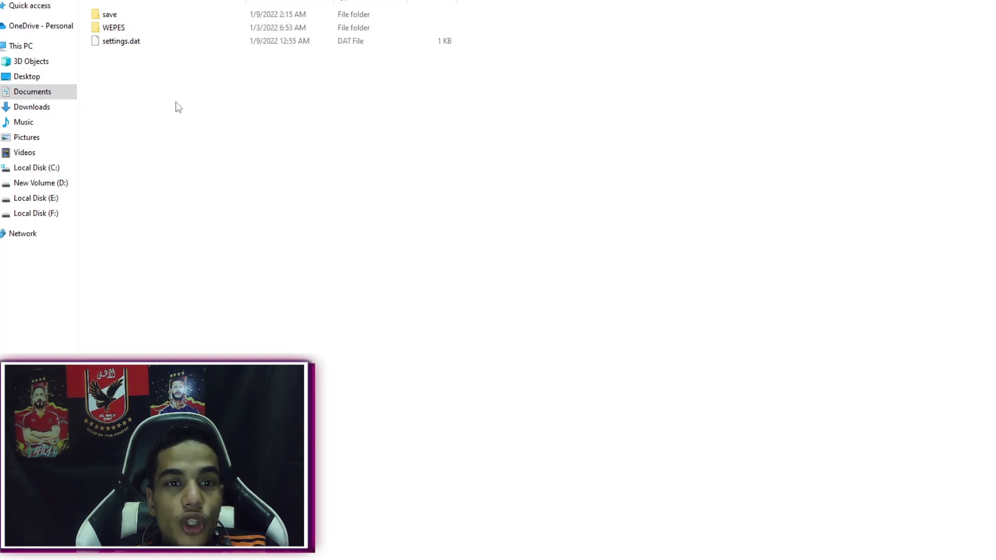
right_click(177, 103)
click(204, 190)
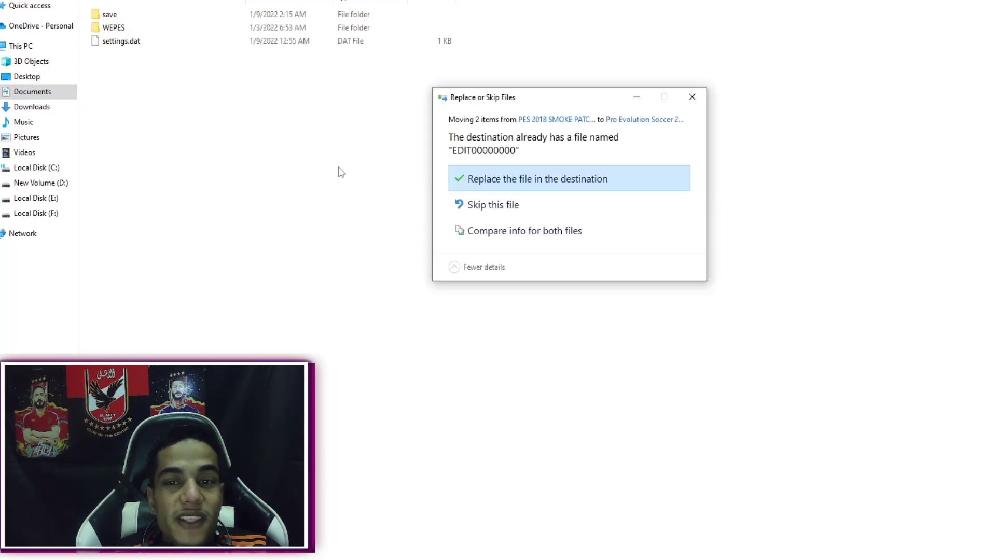
click(479, 177)
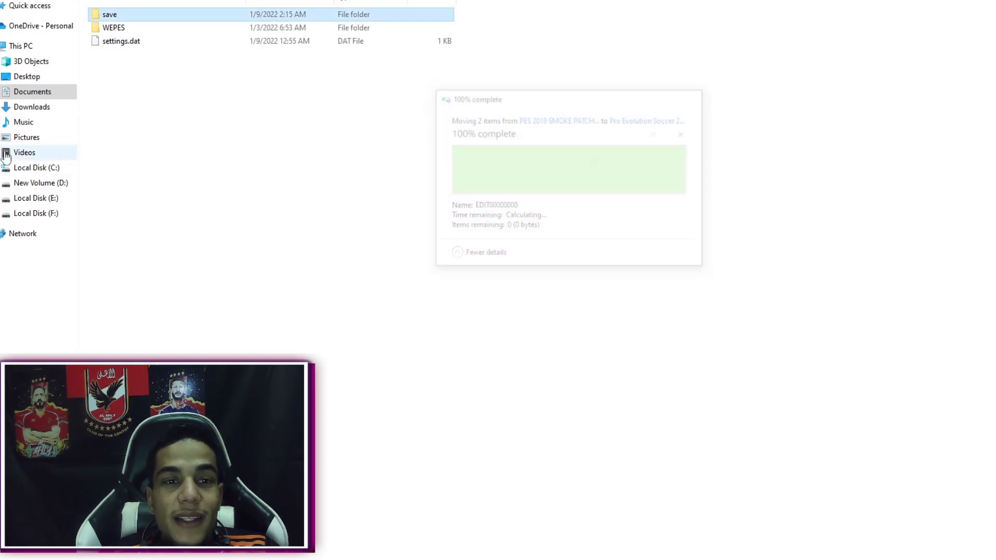
Step: Transfer the Download folder from SmokePatch18.4.0 on Local Disk (F:) into D:\Pro Evolution Soccer 2018, merging it with the existing download folder
click(35, 213)
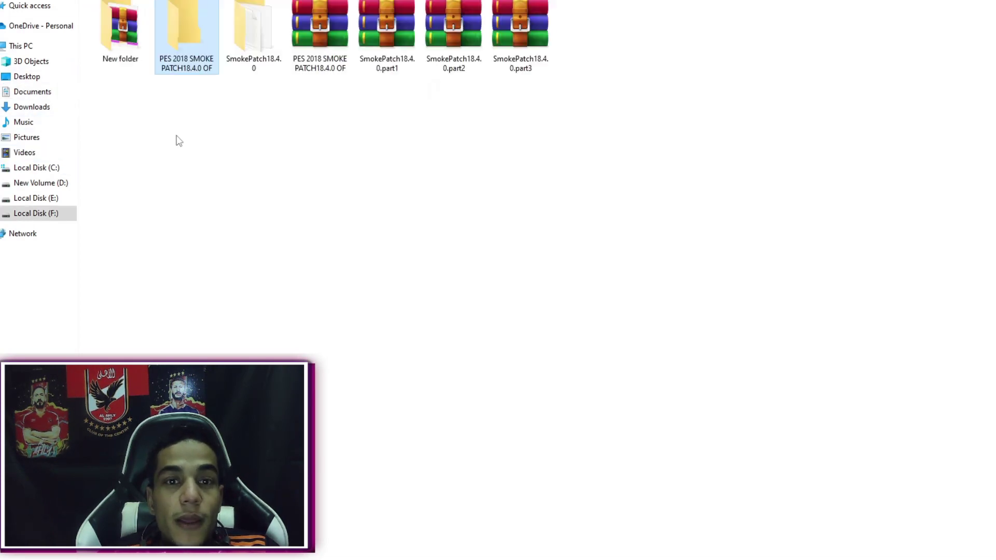
double_click(247, 59)
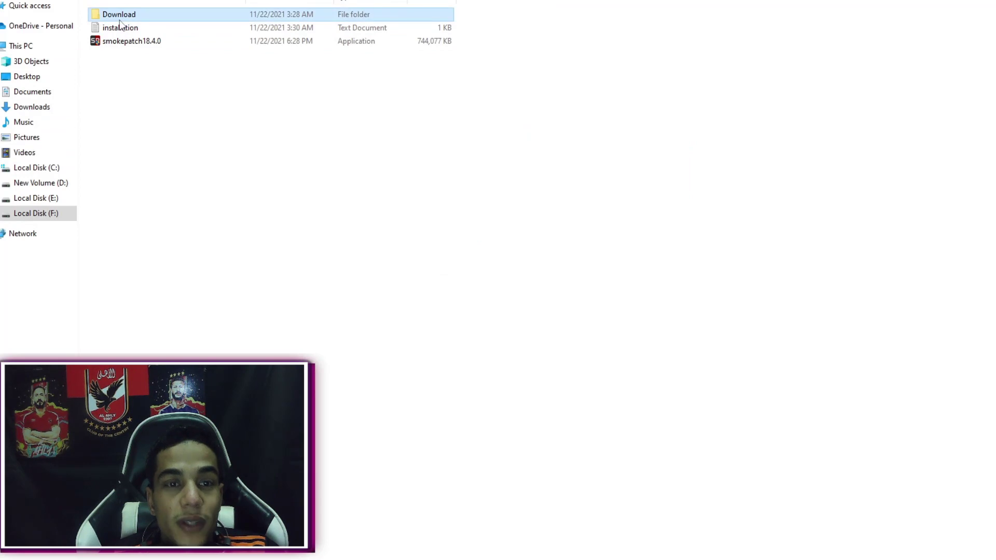
click(57, 187)
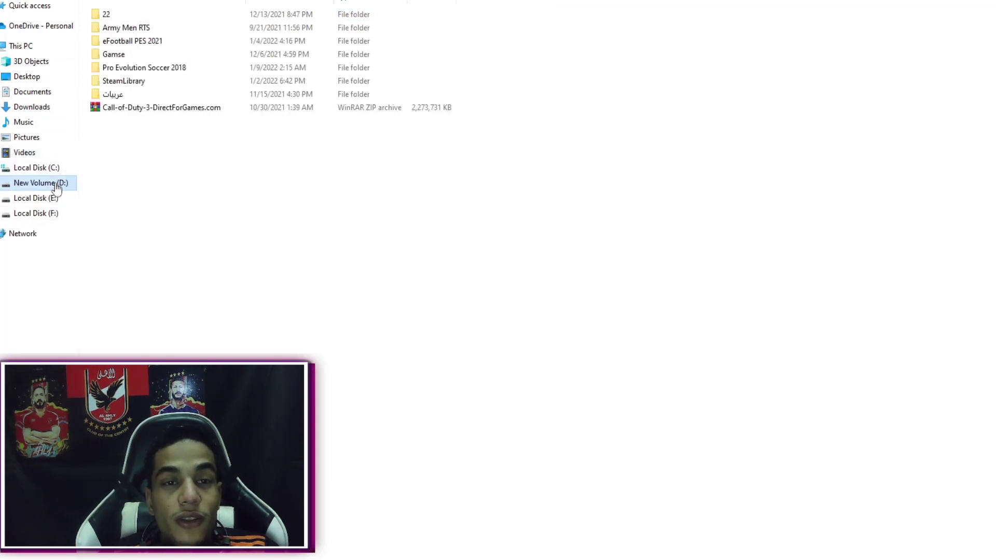
double_click(150, 71)
right_click(212, 110)
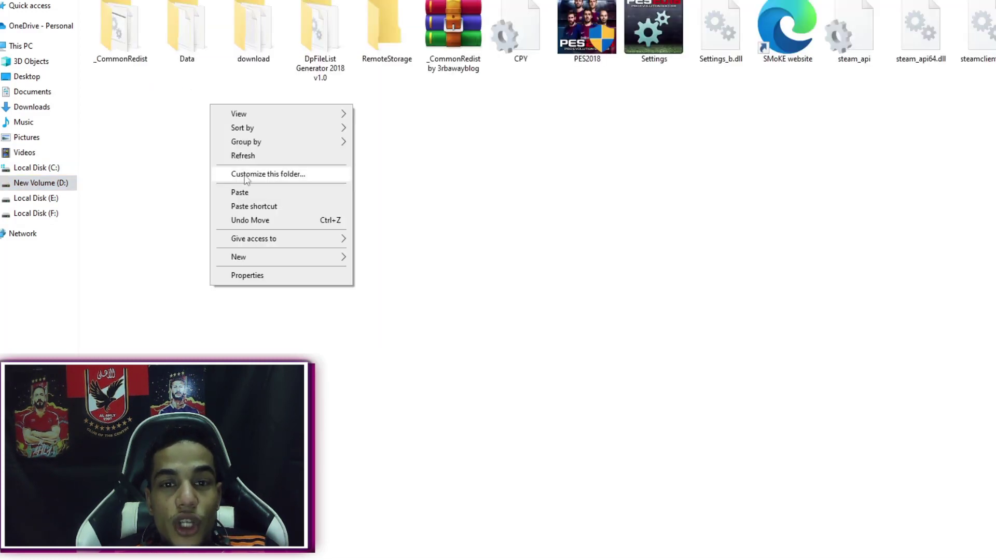
click(252, 191)
click(498, 166)
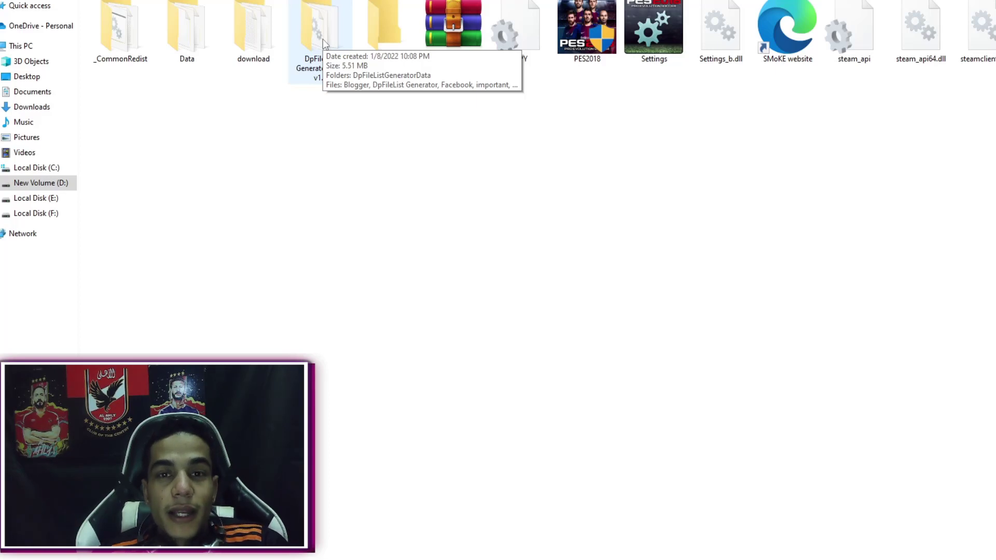
Step: Open the DpFileList Generator 2018 v1.0 folder and run DpFileList Generator as administrator
double_click(322, 39)
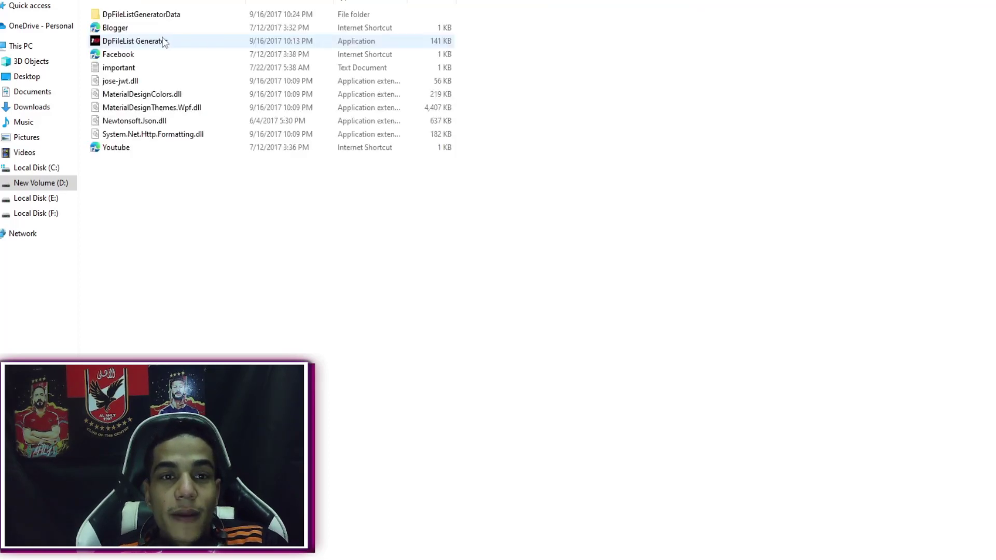
click(164, 42)
right_click(97, 43)
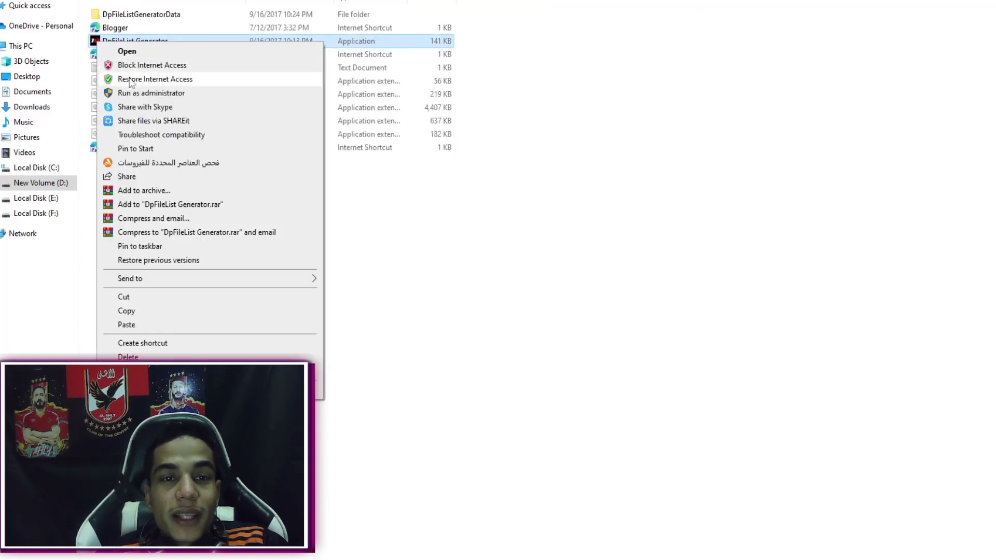
click(125, 92)
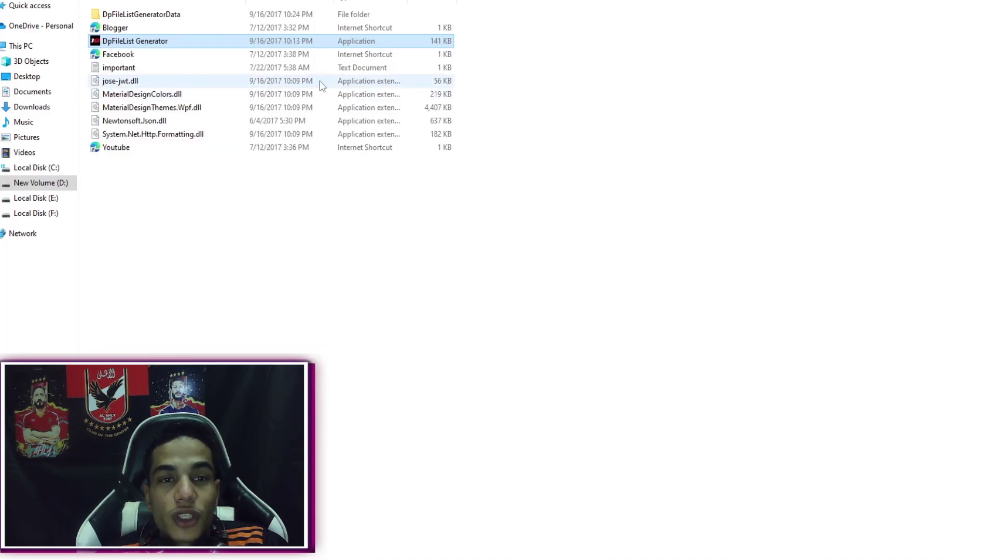
Step: Set the CPK path to D:\Pro Evolution Soccer 2018\download and the DpFileList path to the DpFileList.bin inside it
click(768, 67)
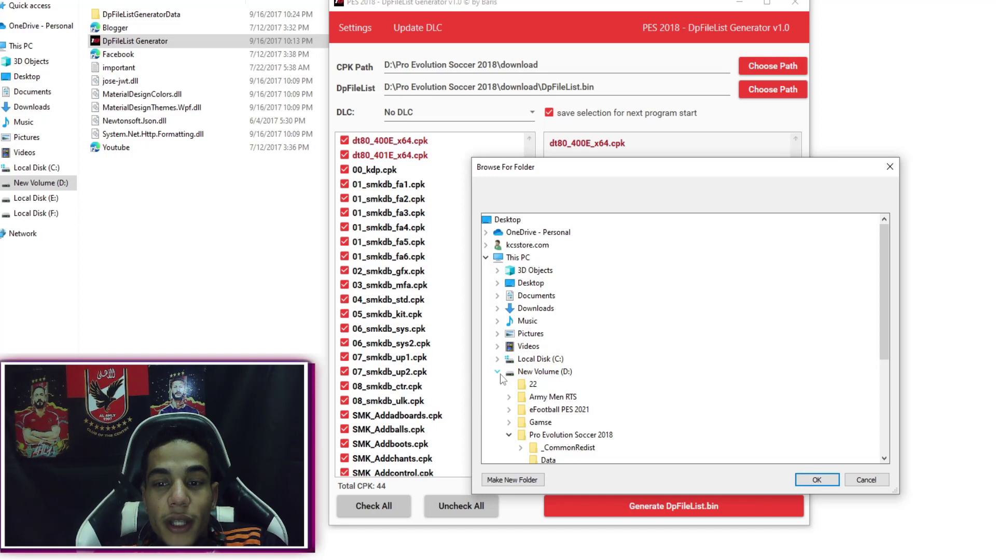
click(571, 435)
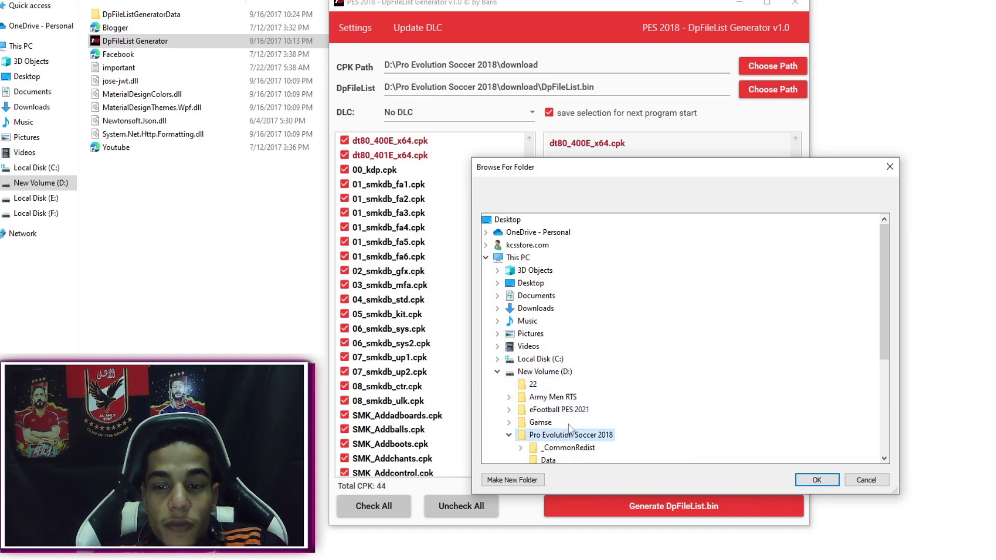
click(562, 435)
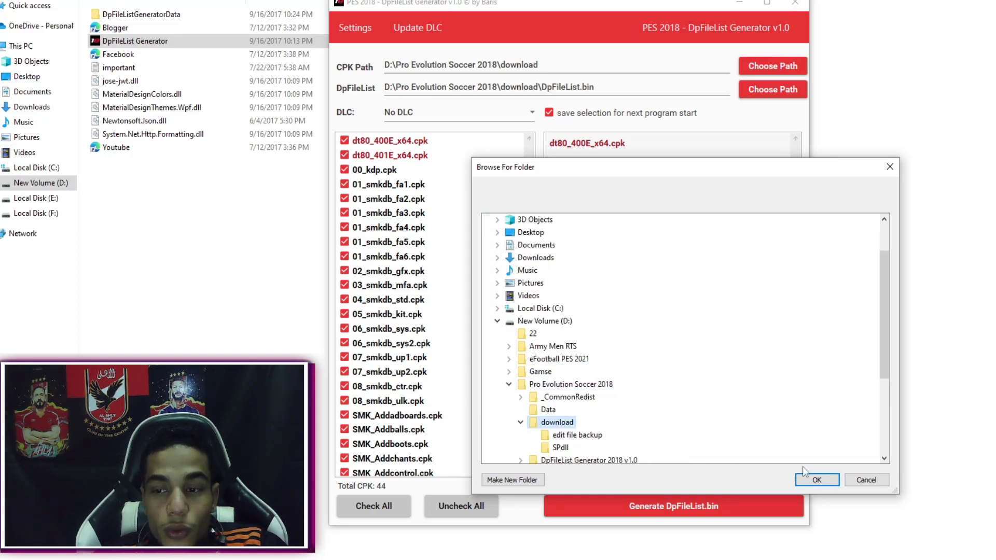
click(815, 480)
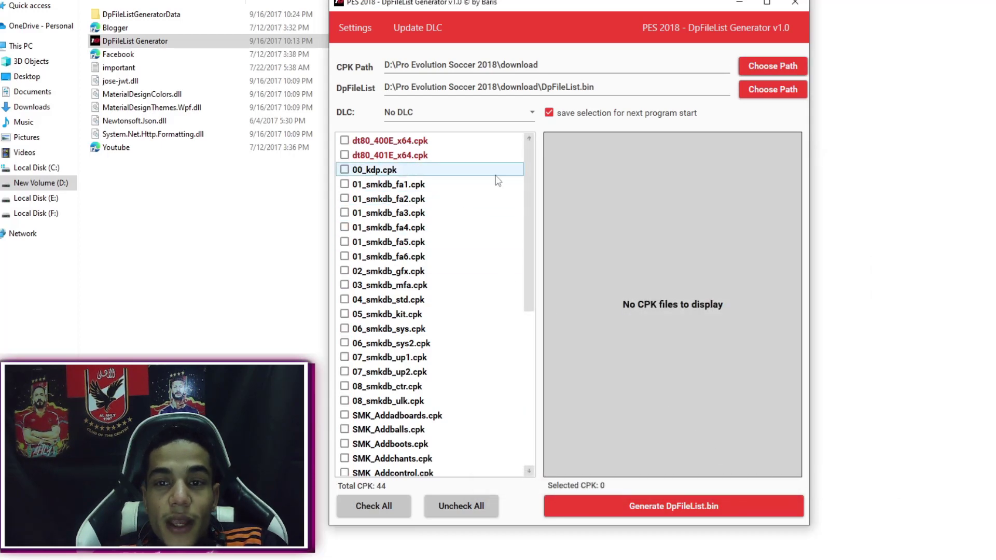
click(747, 89)
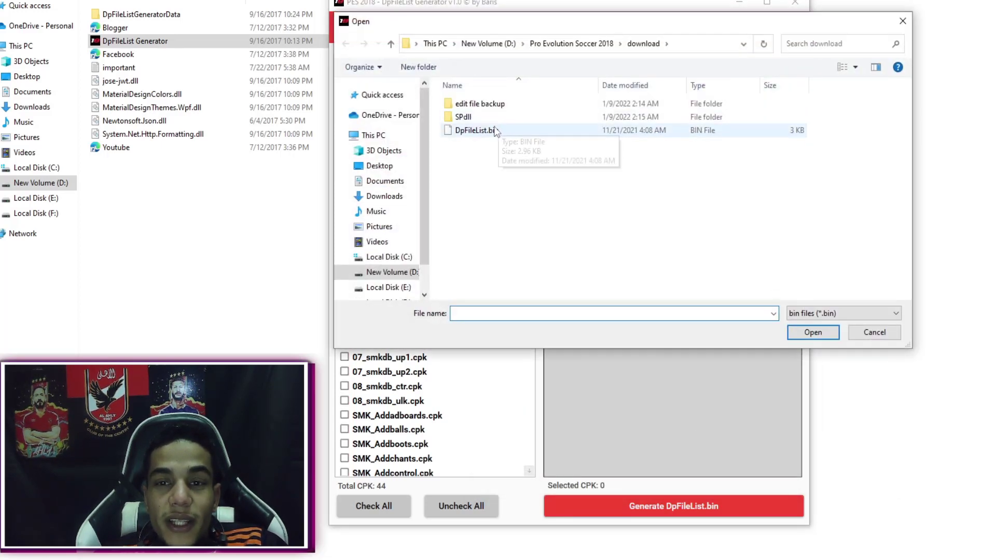
click(468, 133)
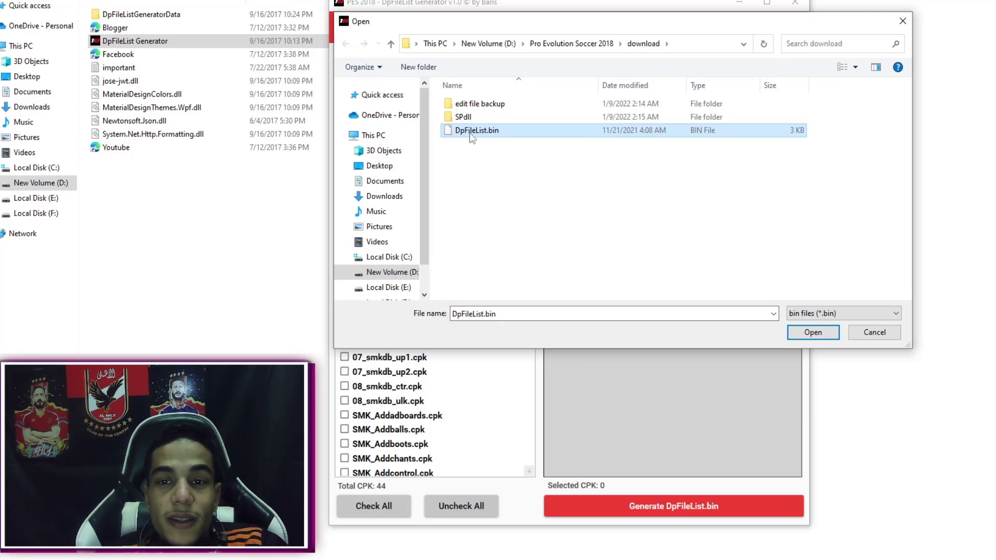
click(809, 336)
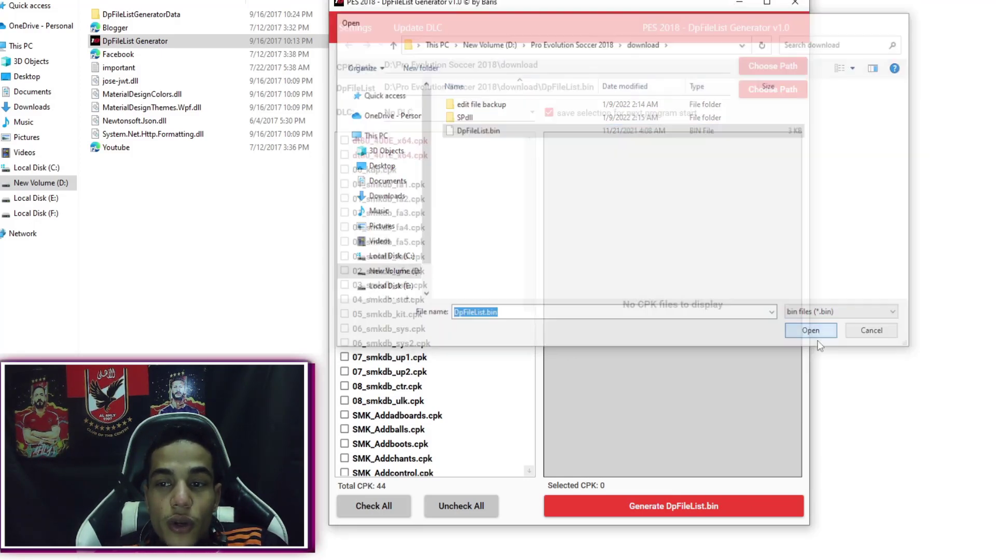
Step: Clear the CPK selection, select all CPK files and set the DLC option to No DLC
click(477, 499)
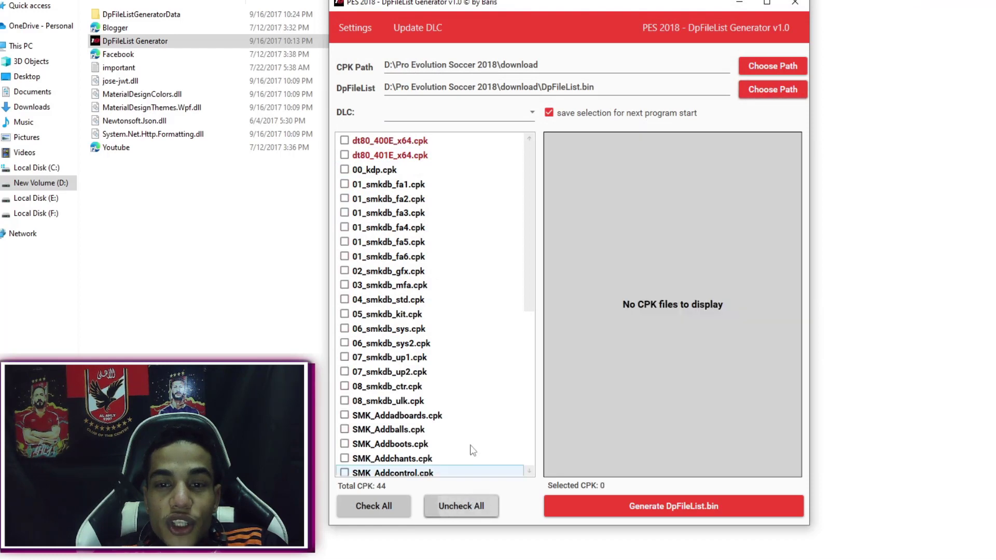
scroll(361, 269, down, 4)
scroll(362, 268, down, 3)
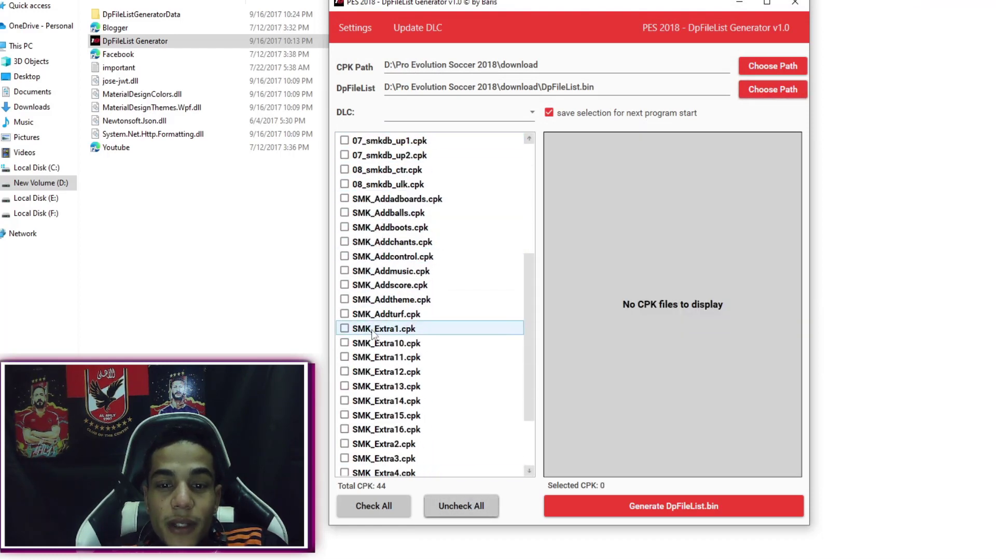
scroll(380, 438, up, 6)
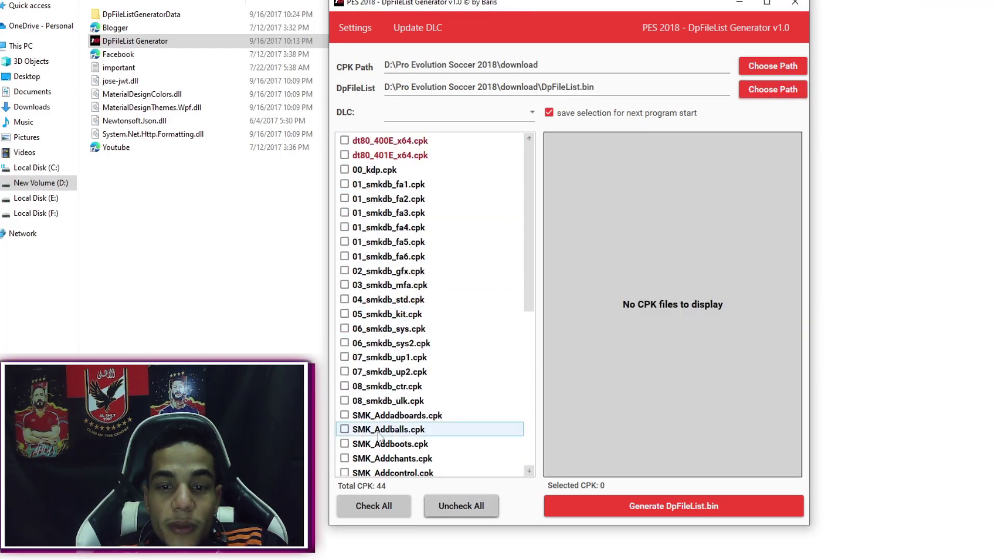
click(374, 506)
click(517, 116)
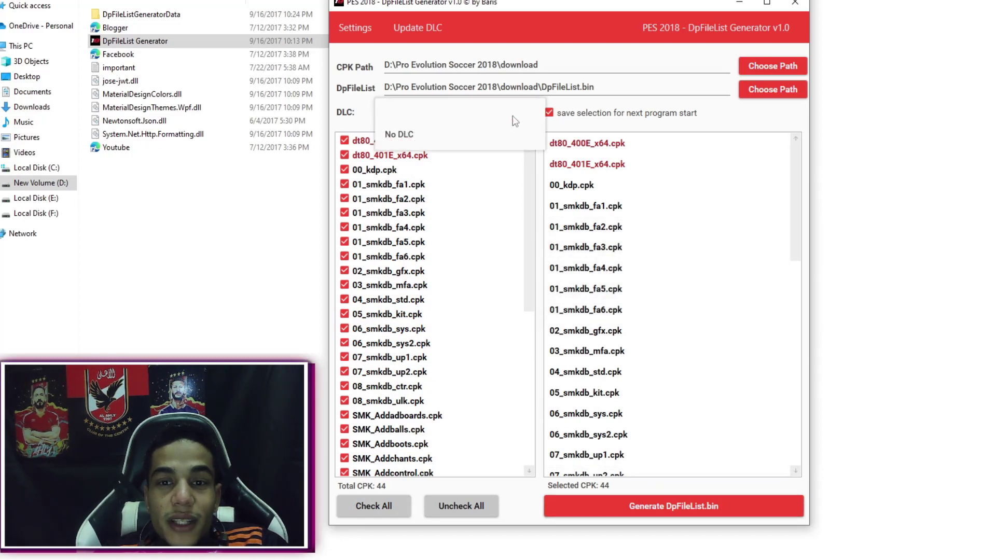
click(449, 134)
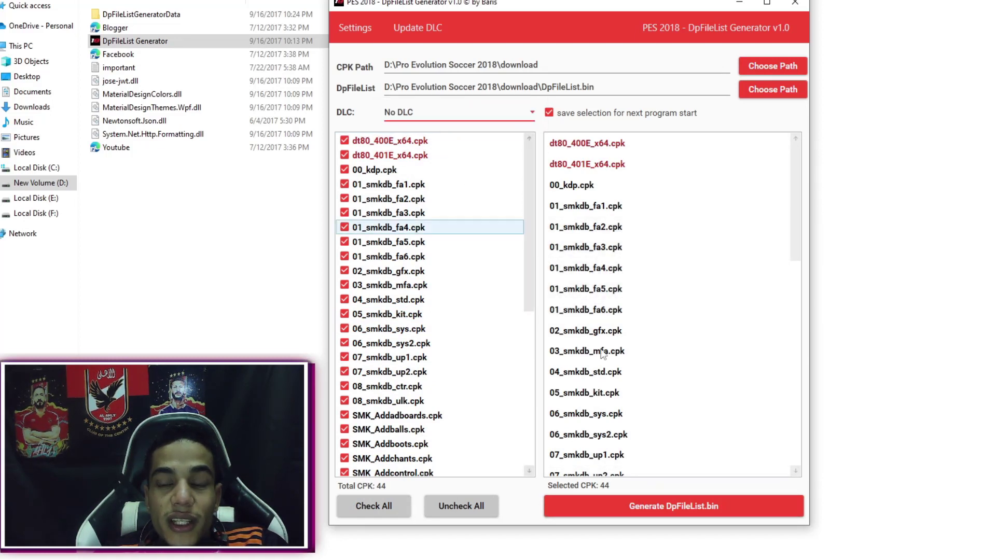
Step: Generate DpFileList.bin and close the generator
click(687, 505)
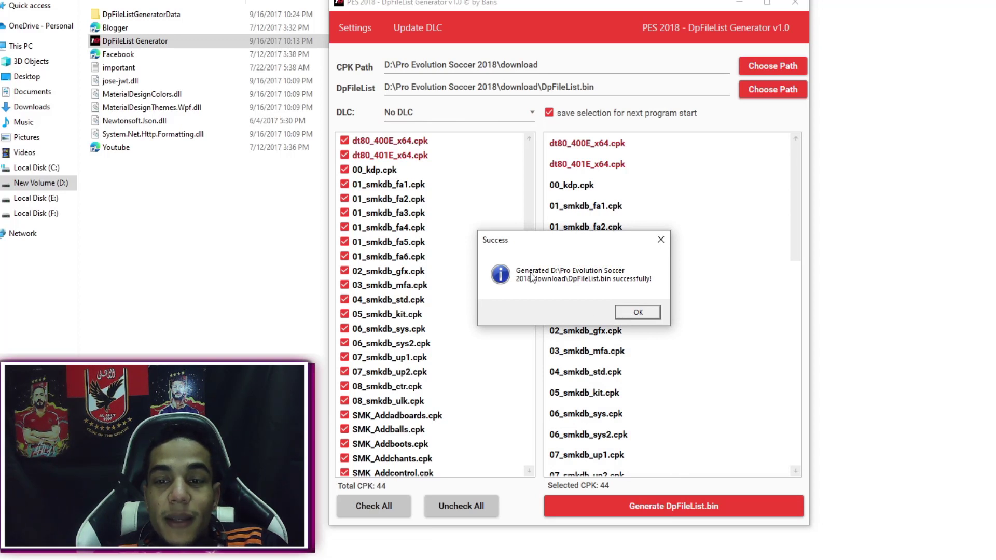
click(638, 312)
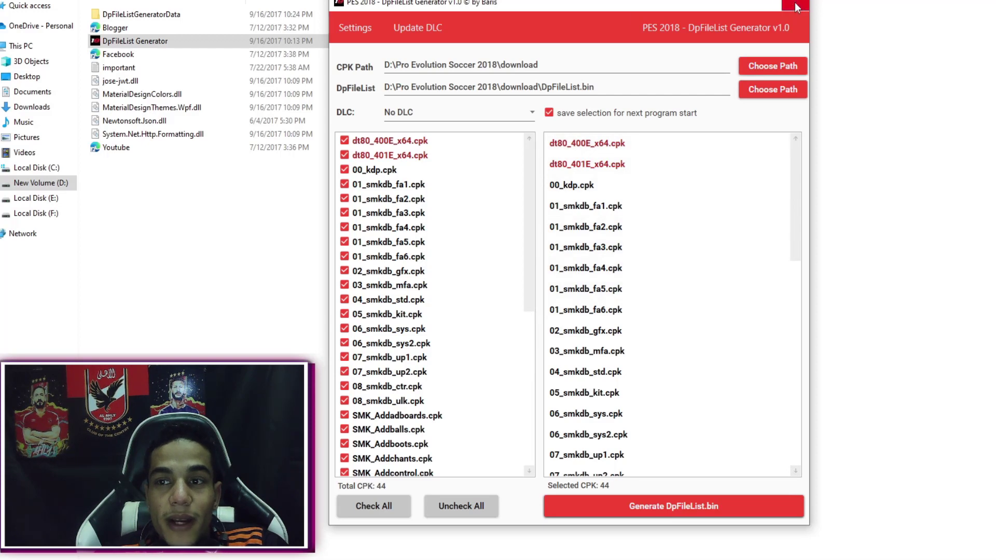
click(794, 3)
Step: Extract the PES 2018 Smoke Patch V18.4.1 archive from New folder on Local Disk (F:) in place
click(36, 213)
double_click(118, 24)
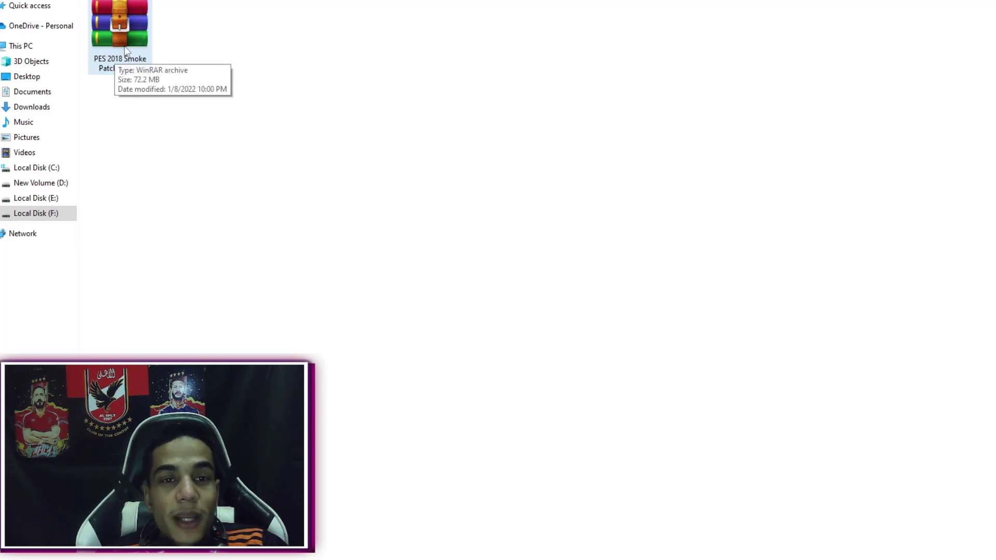
right_click(128, 45)
click(181, 118)
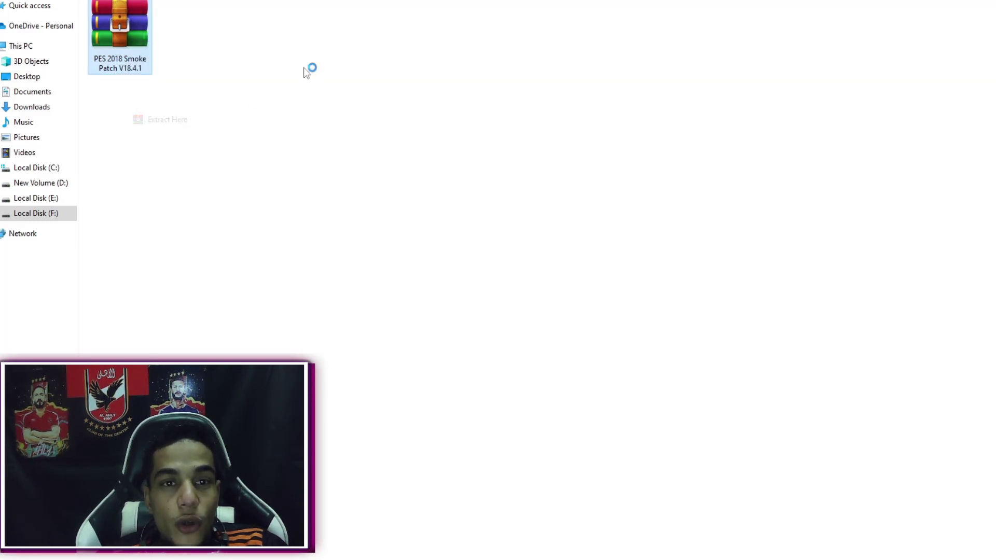
Step: Open the extracted SmokePatch18.4.1 folder and run the smokepatch18.4.1 installer
double_click(144, 42)
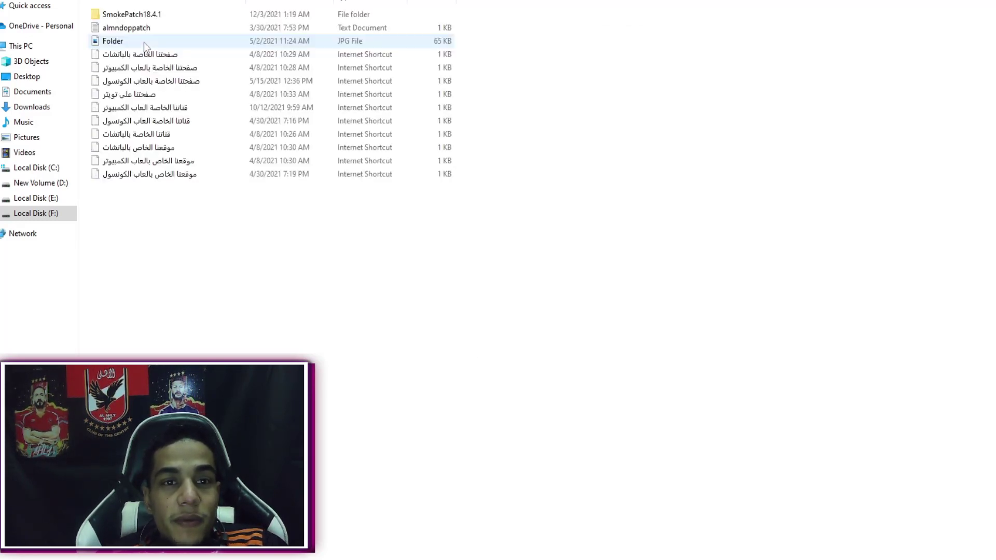
double_click(134, 17)
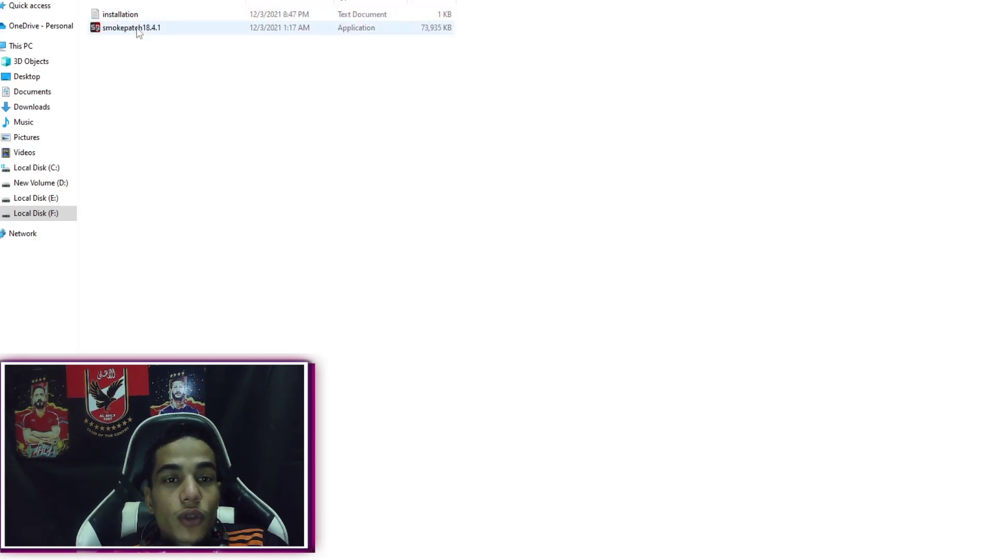
double_click(138, 28)
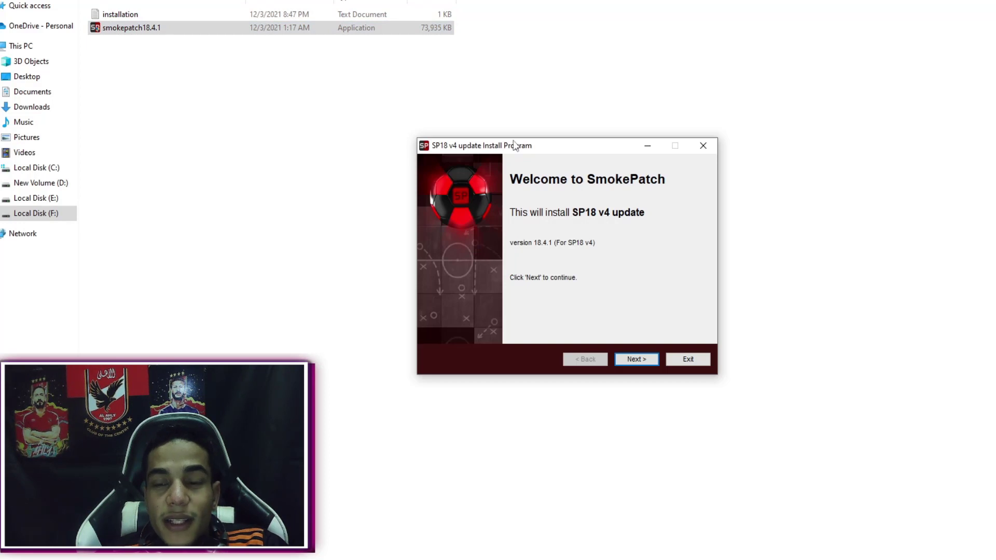
Step: Install the SP18 v4 update into D:\Pro Evolution Soccer 2018 and exit the installer
click(625, 363)
click(625, 362)
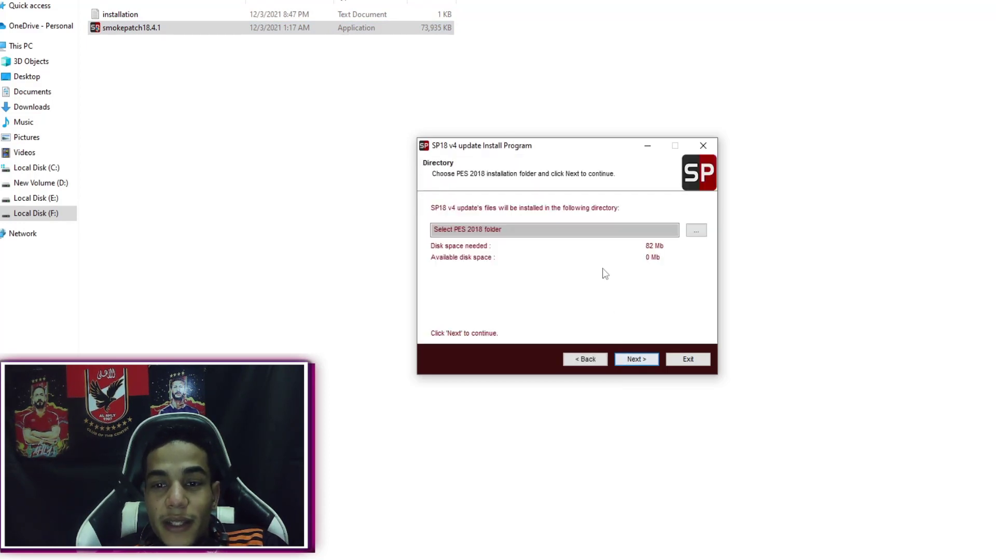
click(696, 231)
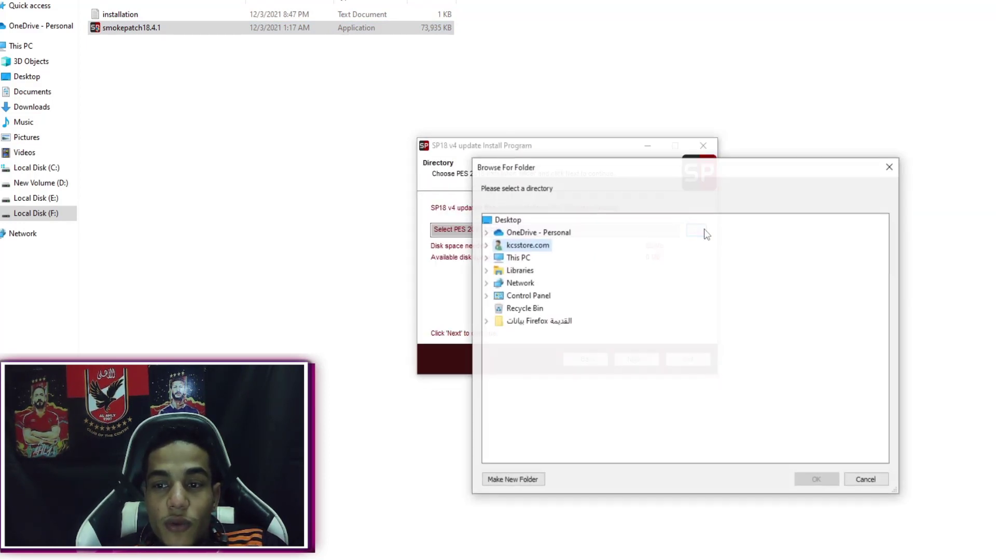
click(486, 257)
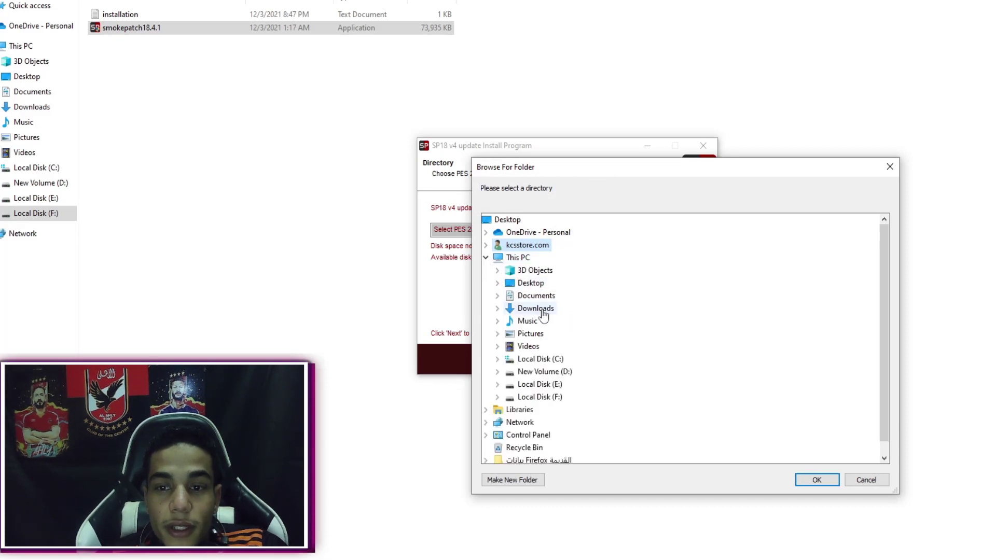
click(497, 371)
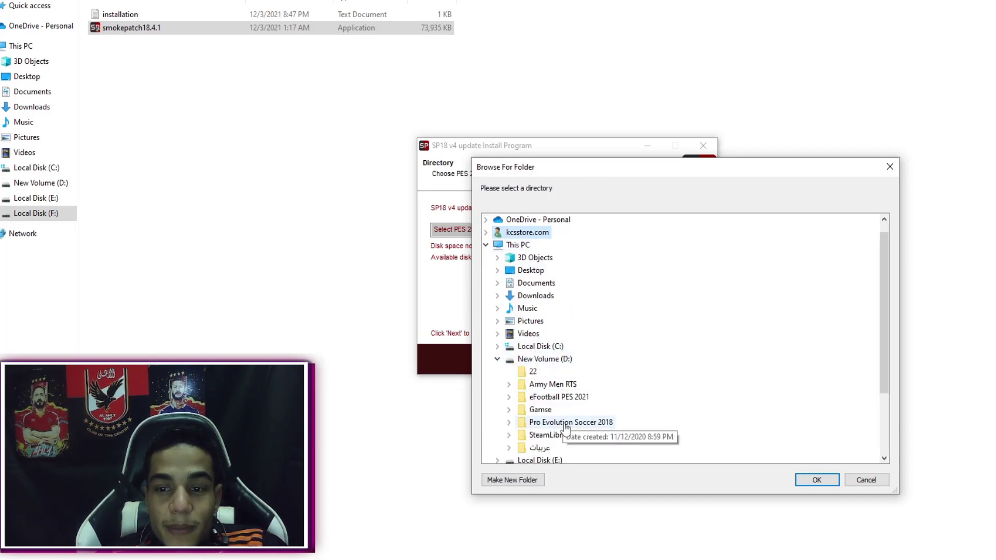
double_click(549, 422)
click(816, 480)
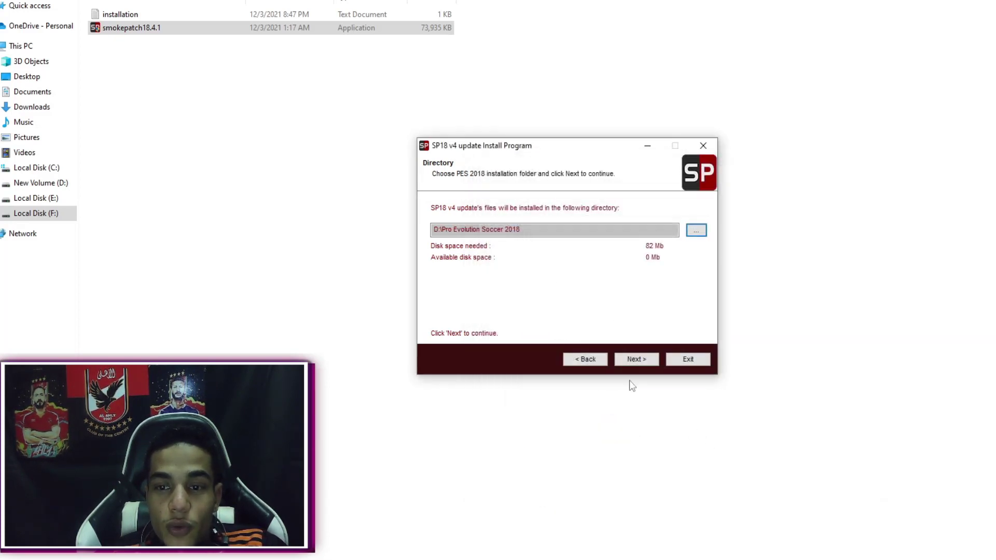
click(643, 360)
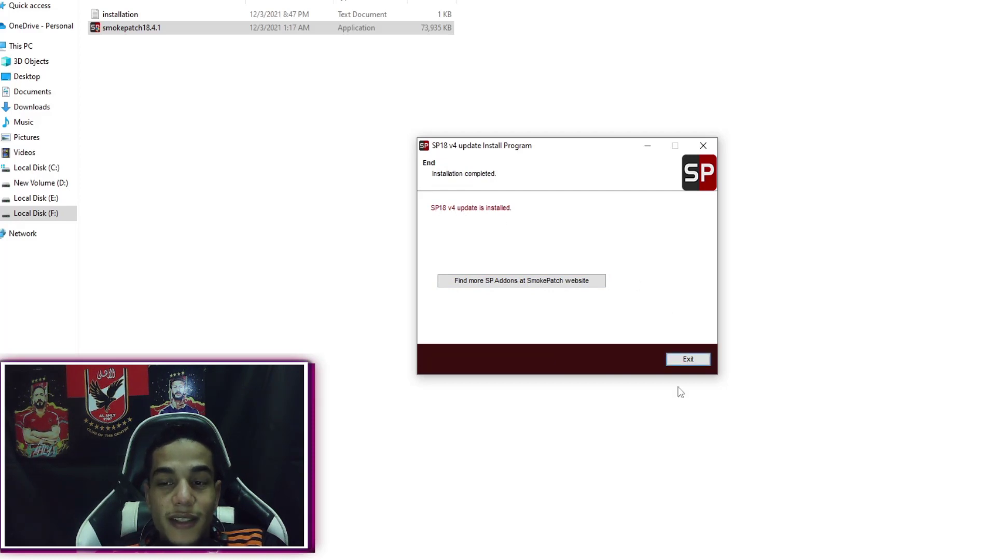
click(689, 360)
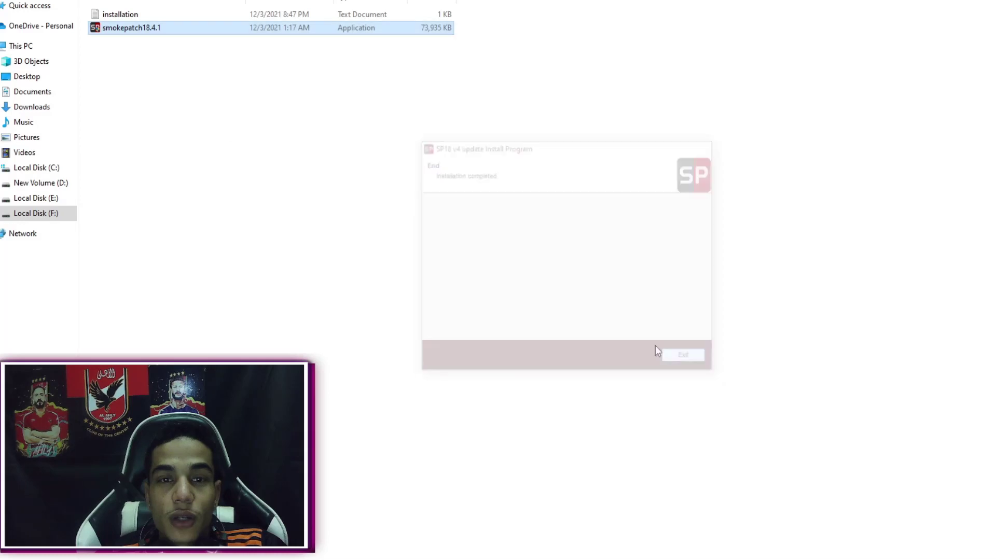
Step: Open the DpFileList Generator 2018 v1.0 folder inside Pro Evolution Soccer 2018 on New Volume (D:) and run DpFileList Generator
click(67, 186)
double_click(144, 67)
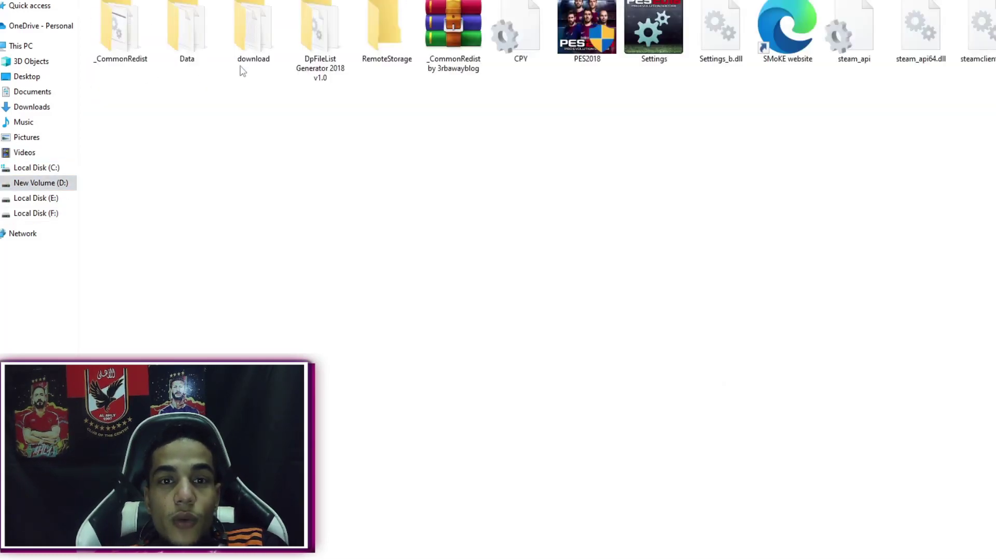
double_click(301, 71)
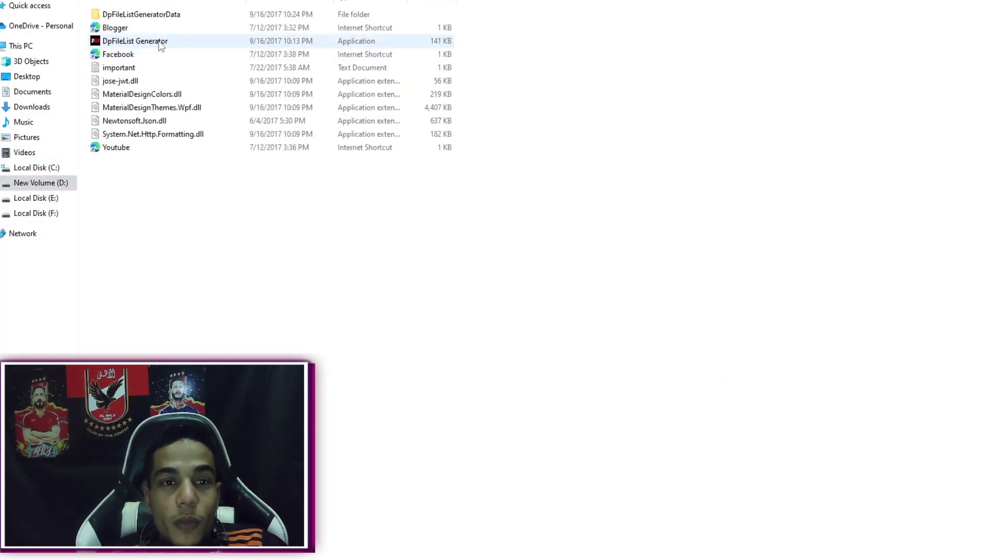
right_click(162, 44)
click(208, 92)
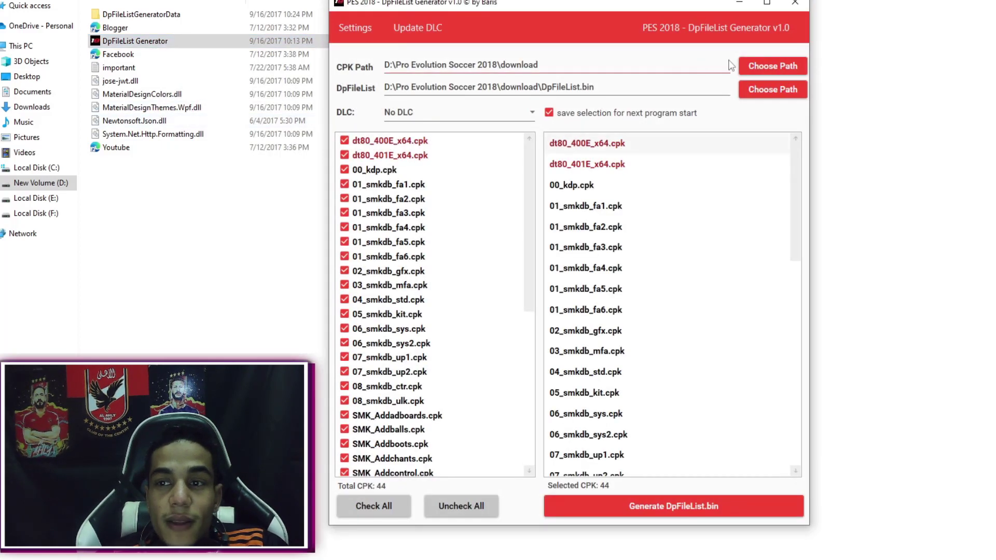
Step: Set the CPK path to D:\Pro Evolution Soccer 2018\download, keep DLC at No DLC and select all CPK files
click(778, 72)
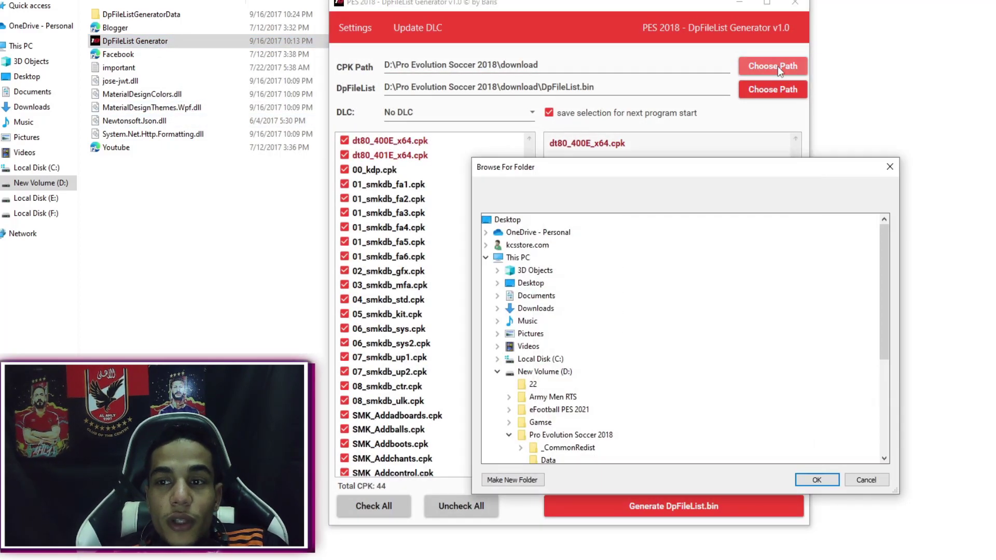
double_click(559, 434)
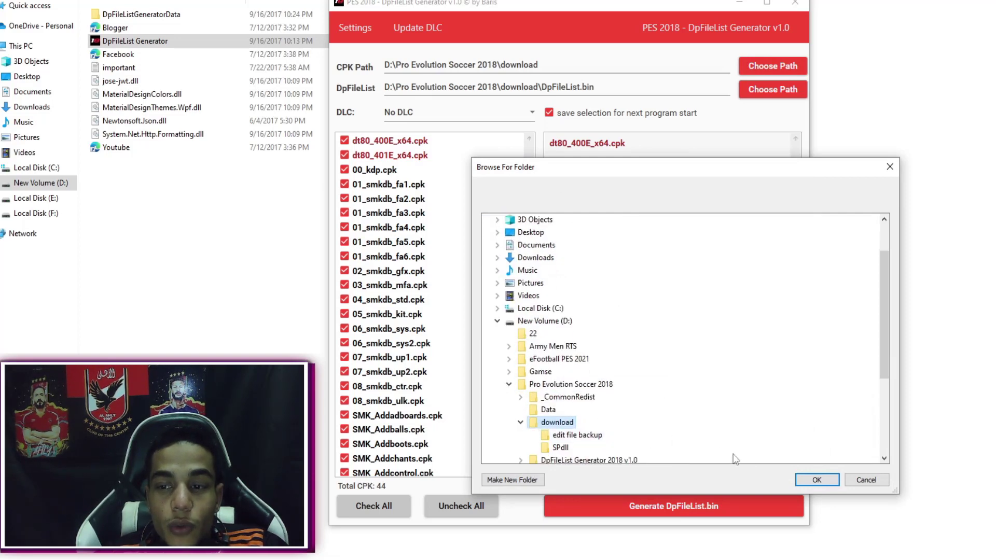
click(816, 478)
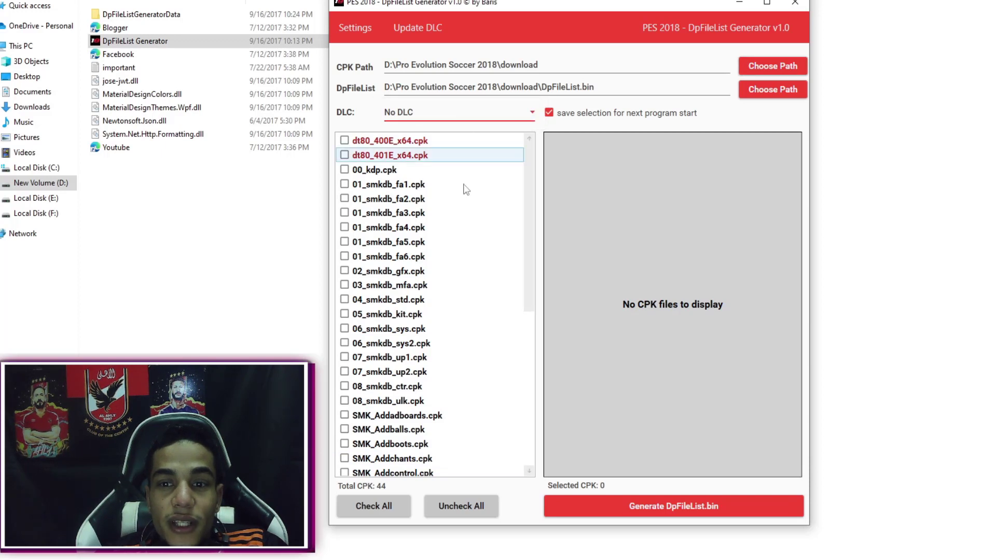
click(374, 505)
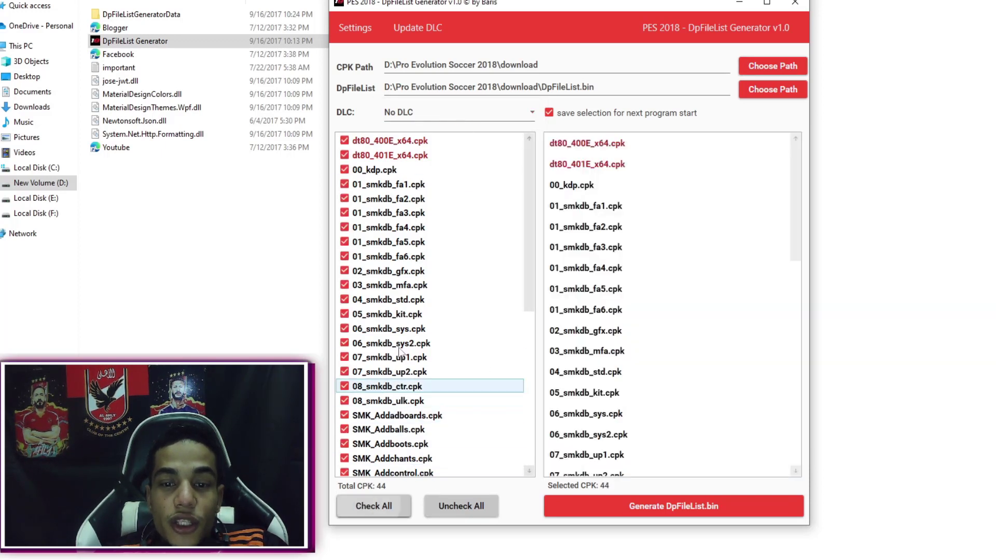
scroll(455, 450, down, 4)
scroll(455, 450, down, 2)
Step: Regenerate DpFileList.bin in the download folder, close the generator and return to the game folder
click(639, 507)
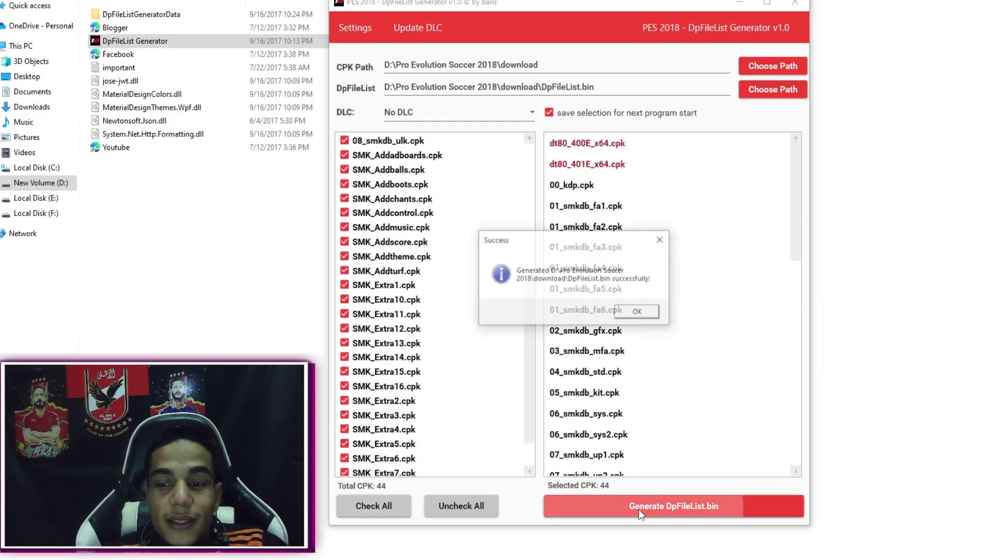
click(638, 311)
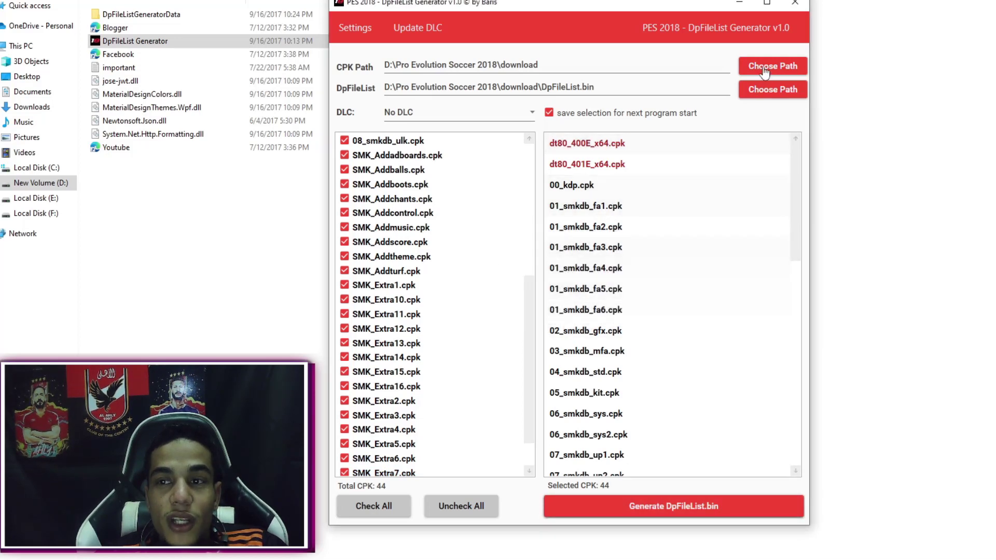
click(794, 3)
key(alt+Left)
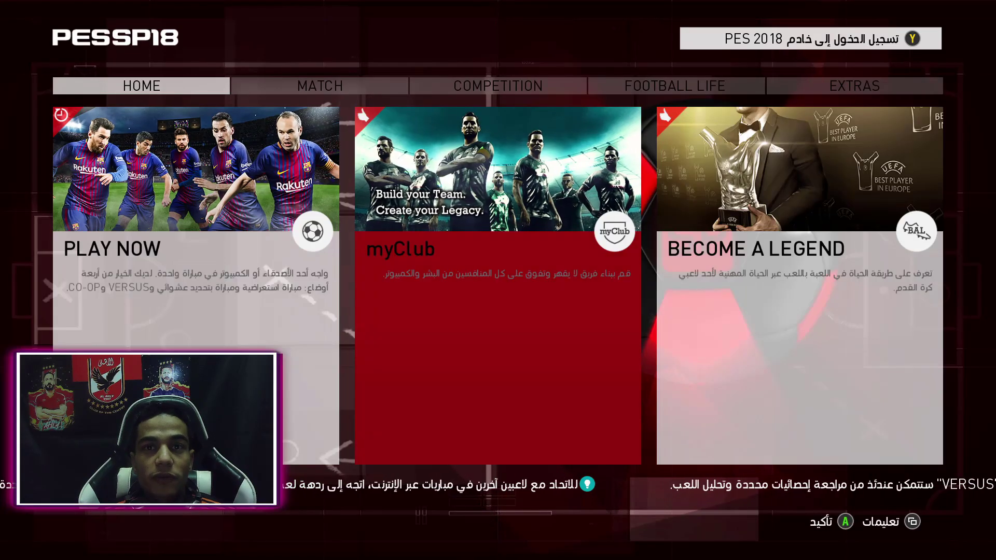
Step: Move the selection to PLAY NOW on the patched game's HOME menu
key(Left)
key(Left)
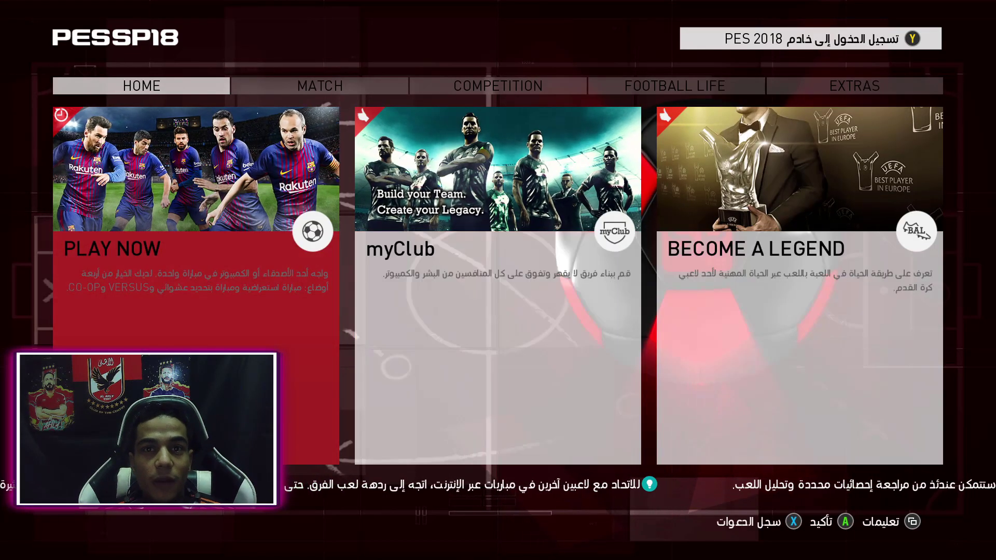